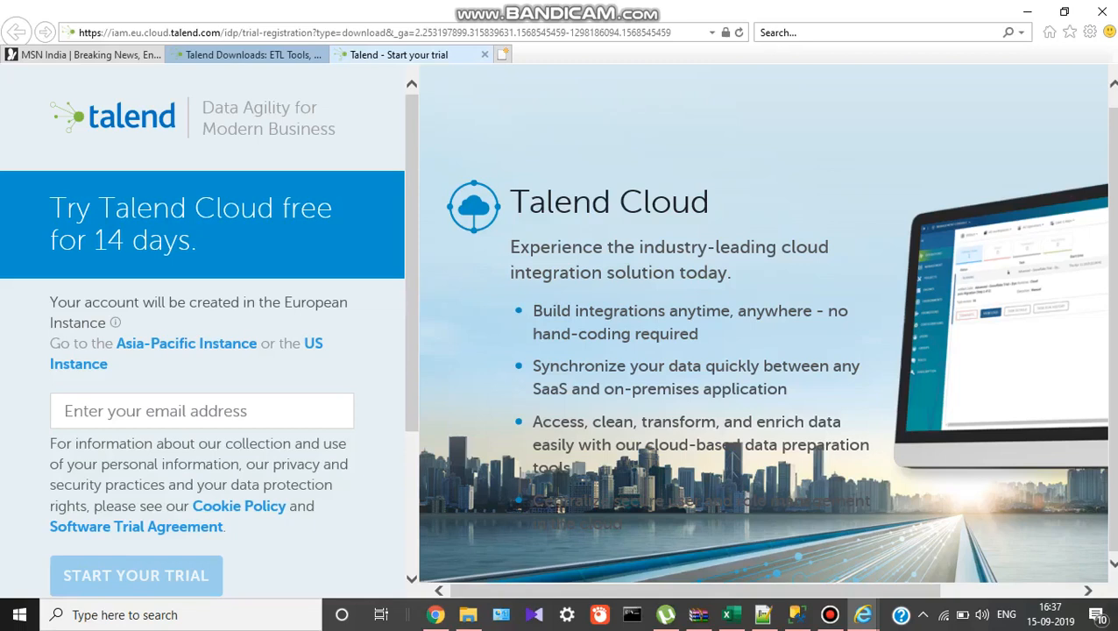
Enter an e-mail address in the trial sign-up form and tick 'I'm not a robot'.
left_click(201, 411)
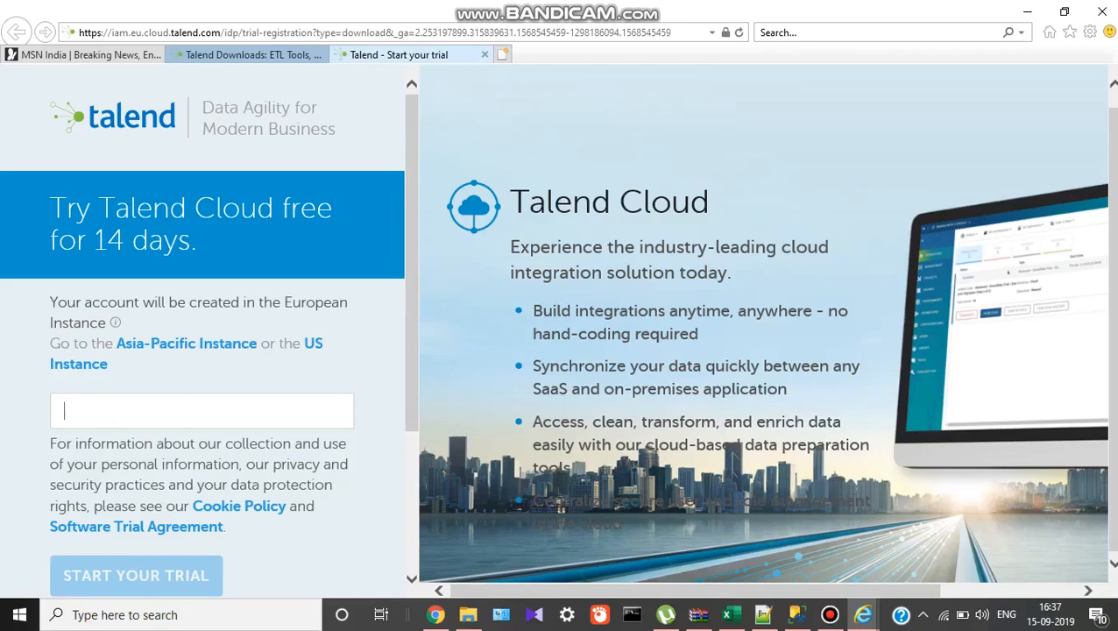
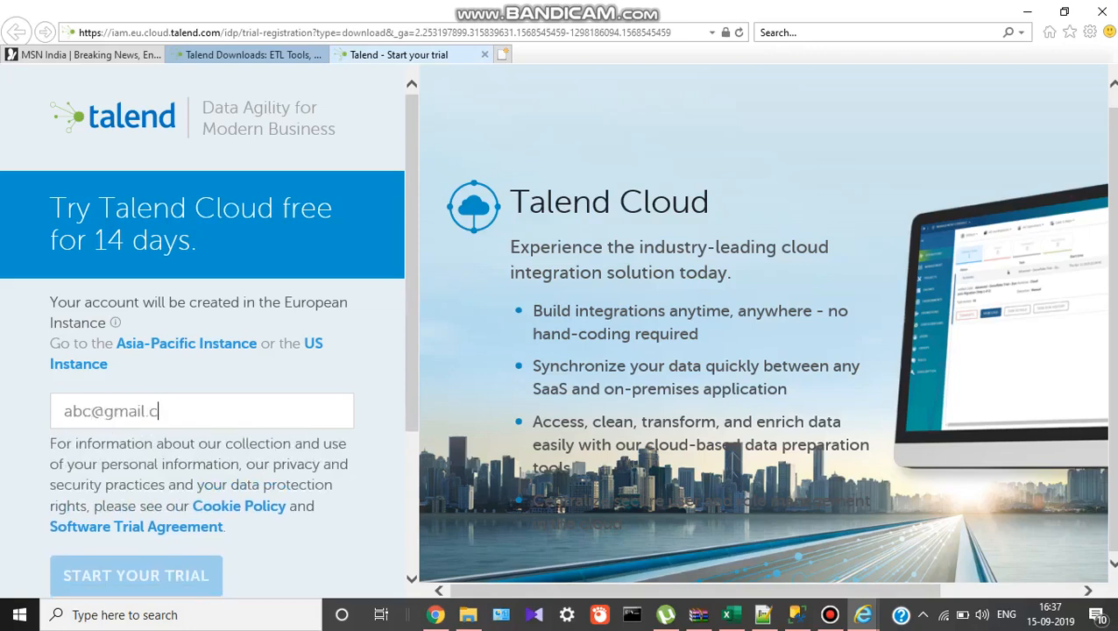
scroll(202, 333, "down", 2)
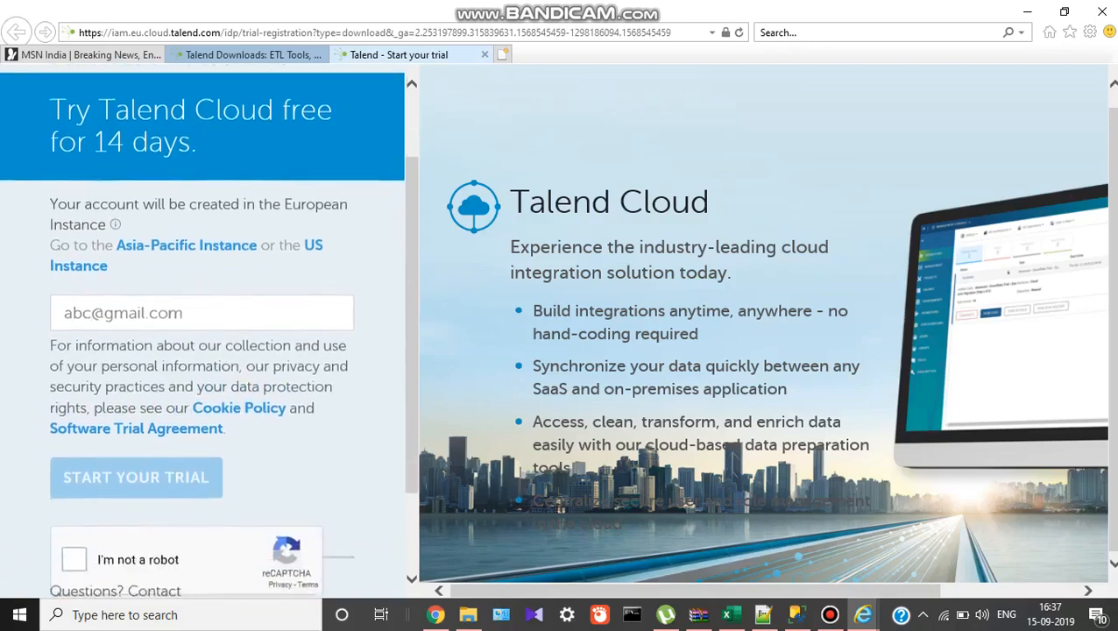
scroll(202, 333, "down", 2)
left_click(74, 443)
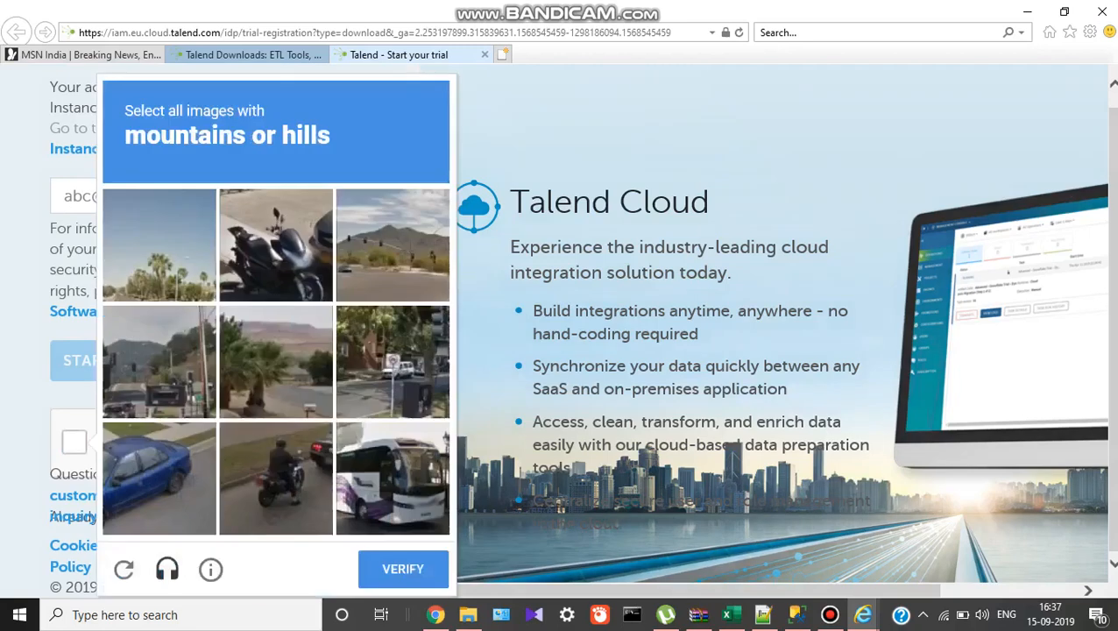
Pick the mountain and hill images in the first reCAPTCHA grid and verify.
left_click(393, 246)
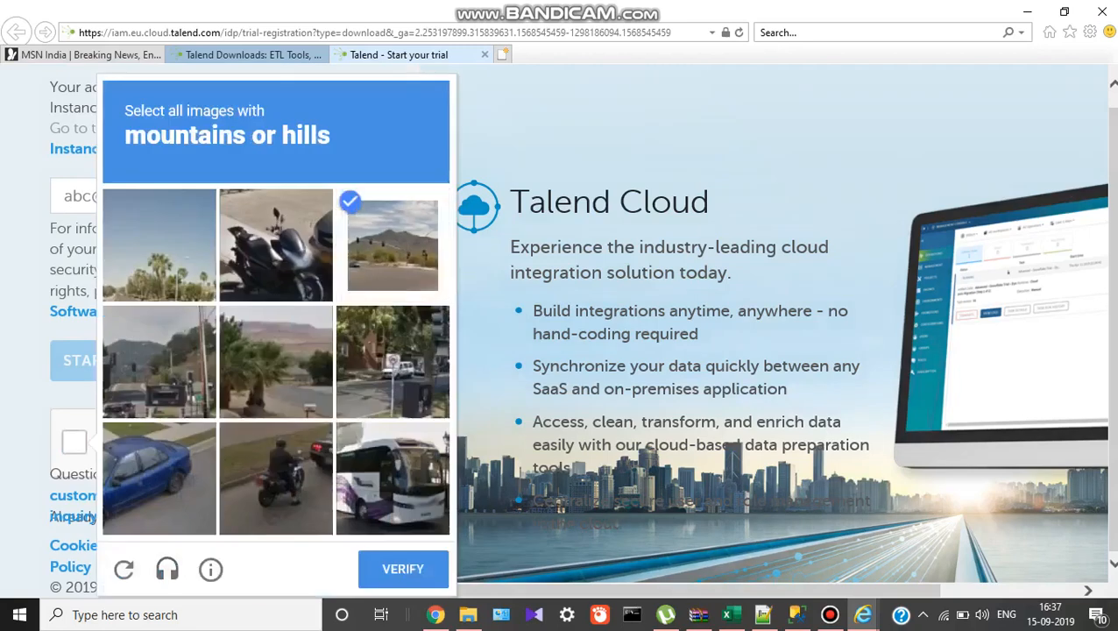
left_click(159, 361)
left_click(275, 361)
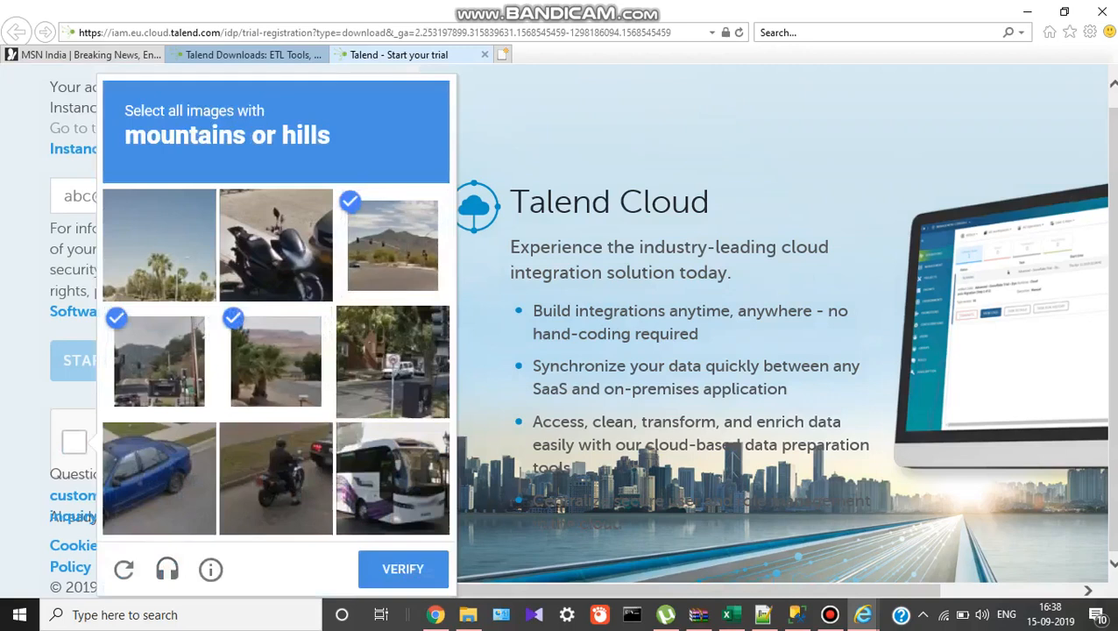
left_click(393, 361)
left_click(402, 569)
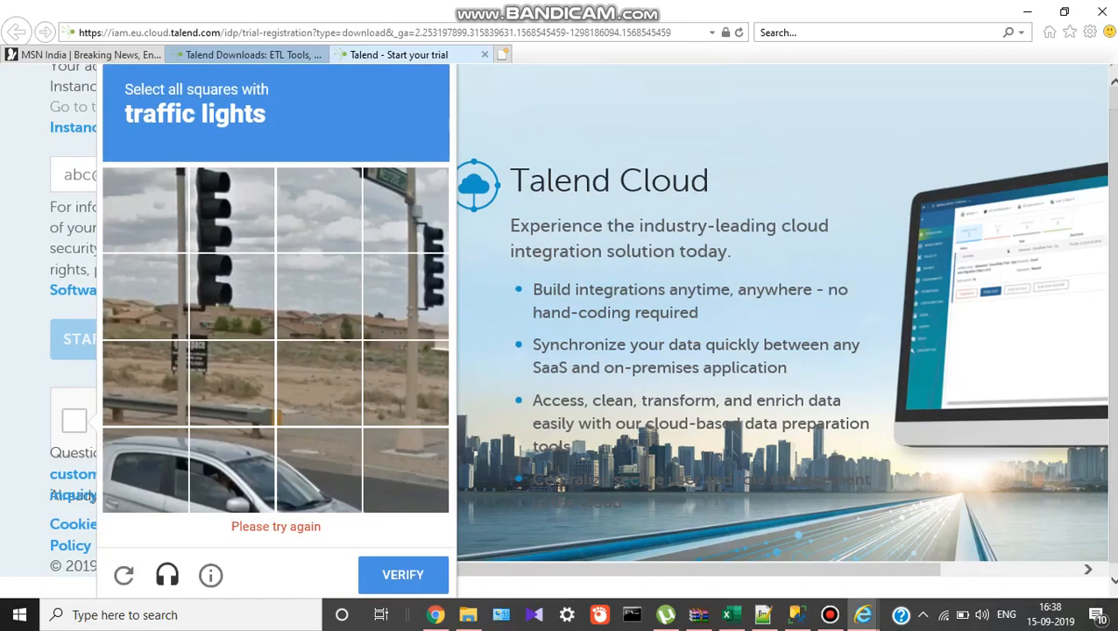
Mark the four traffic-light squares in the next reCAPTCHA grid and verify.
left_click(231, 296)
left_click(231, 230)
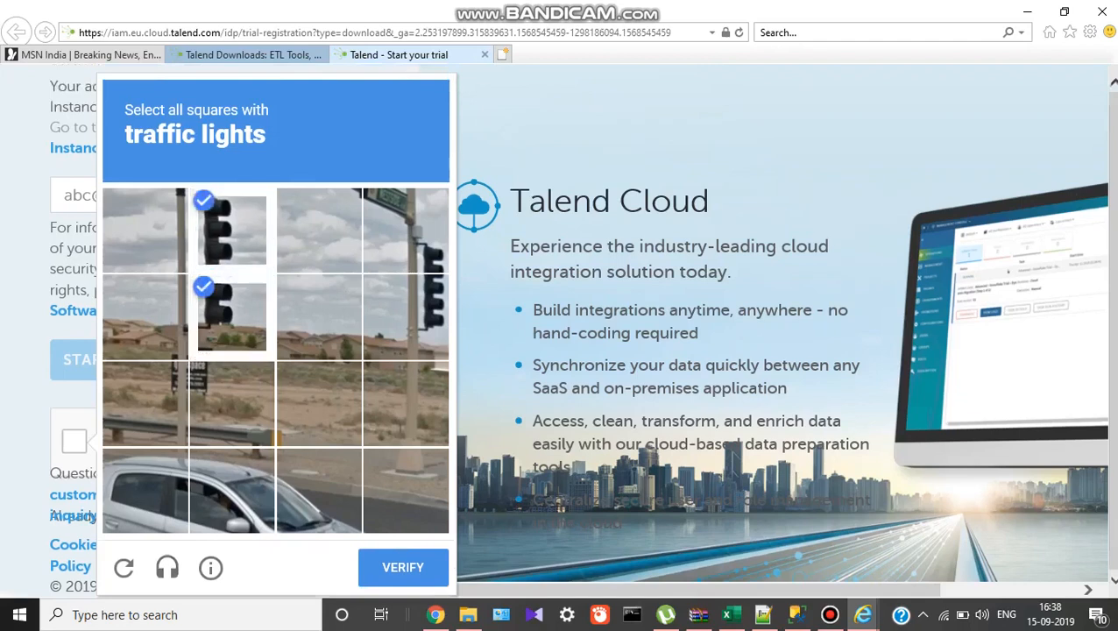
left_click(406, 229)
left_click(406, 316)
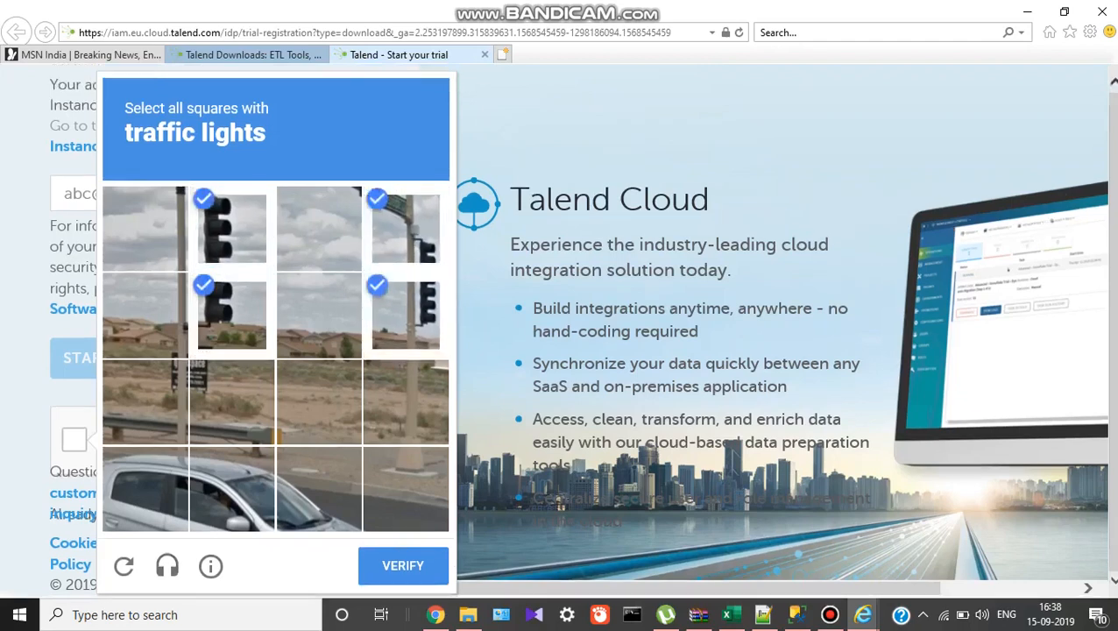
left_click(402, 565)
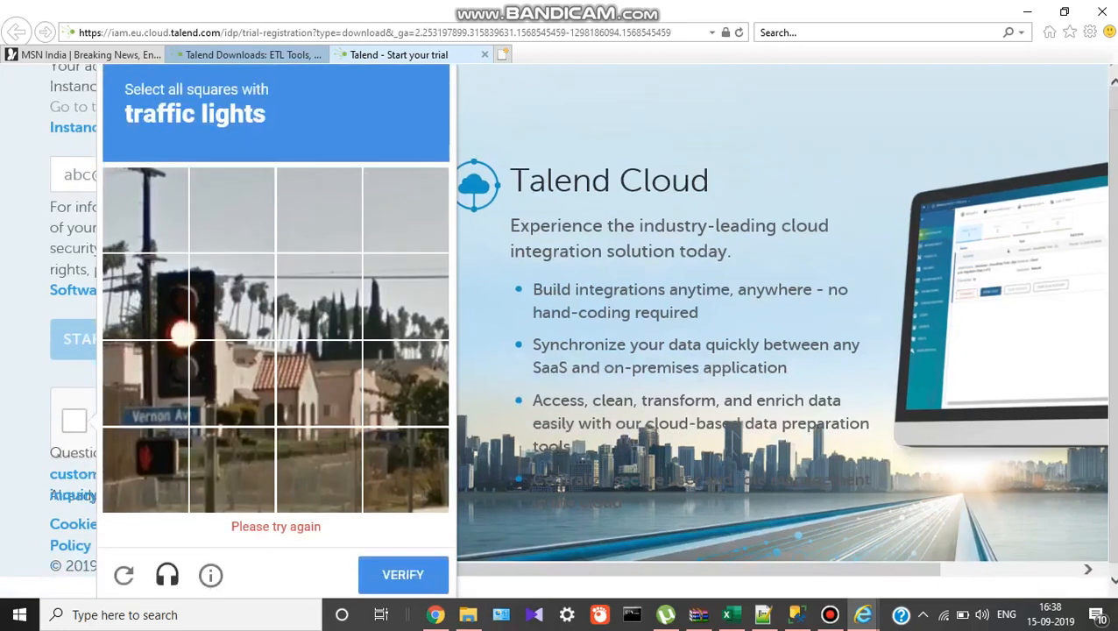
Pass the last traffic-light grid, start the free trial and switch to the Talend portal.
left_click(149, 300)
left_click(146, 399)
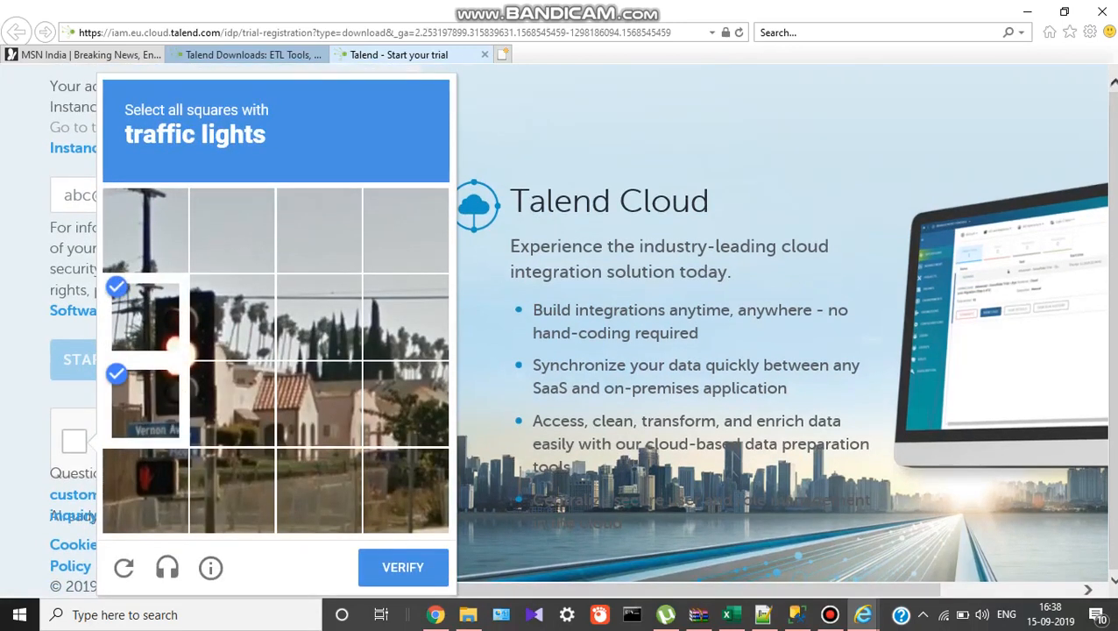
left_click(227, 401)
left_click(228, 320)
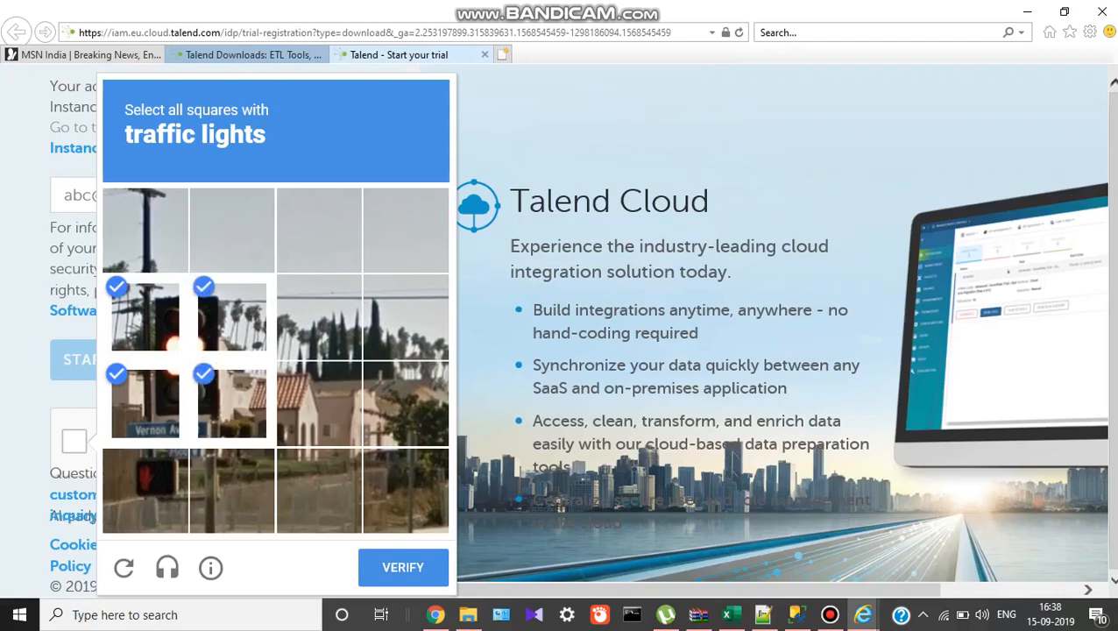
left_click(403, 568)
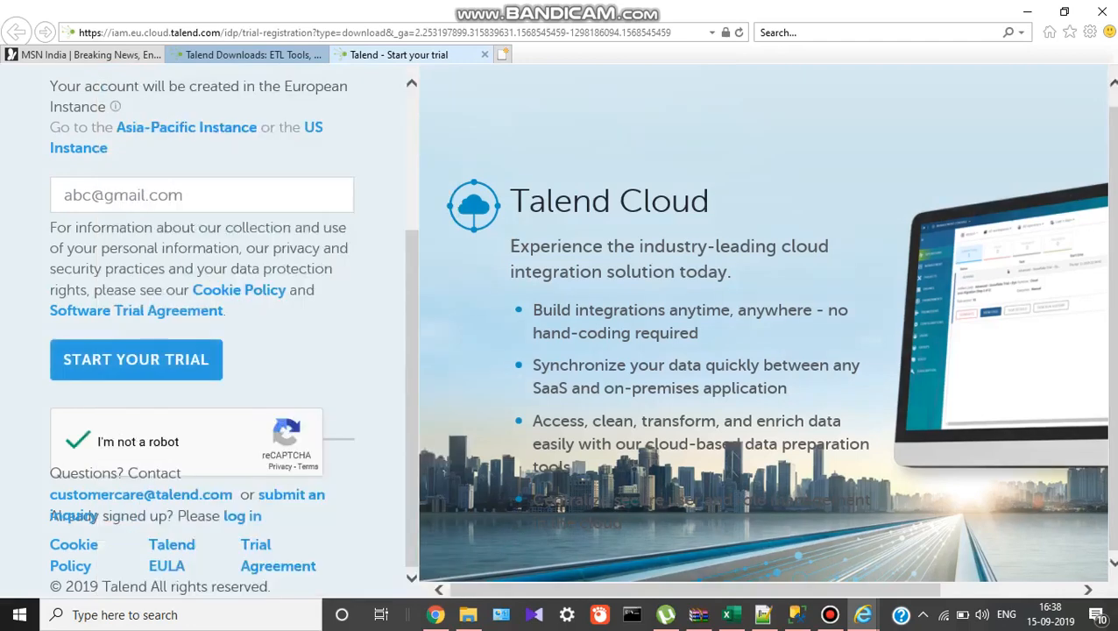
left_click(136, 359)
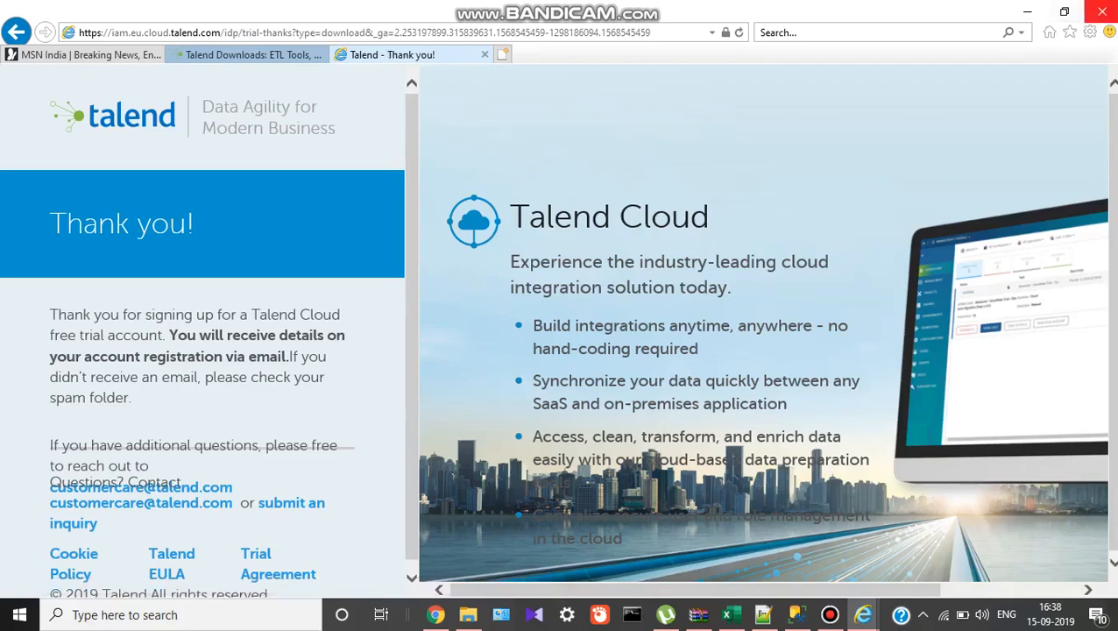
left_click(436, 614)
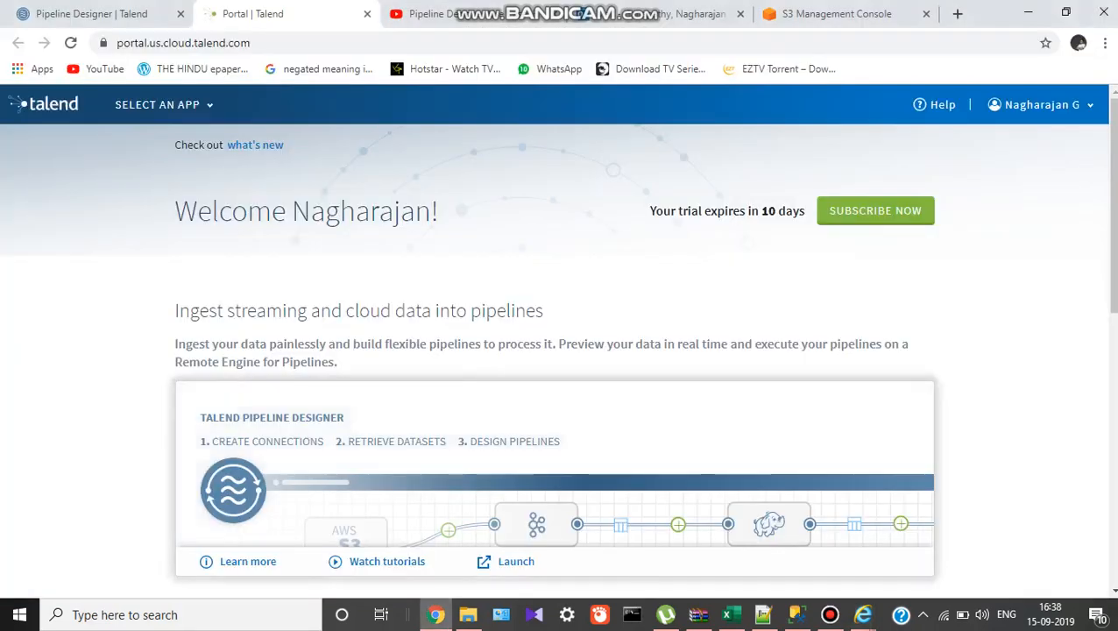
Launch Pipeline Designer from the app list and start a new connection under Connections.
scroll(557, 351, "down", 4)
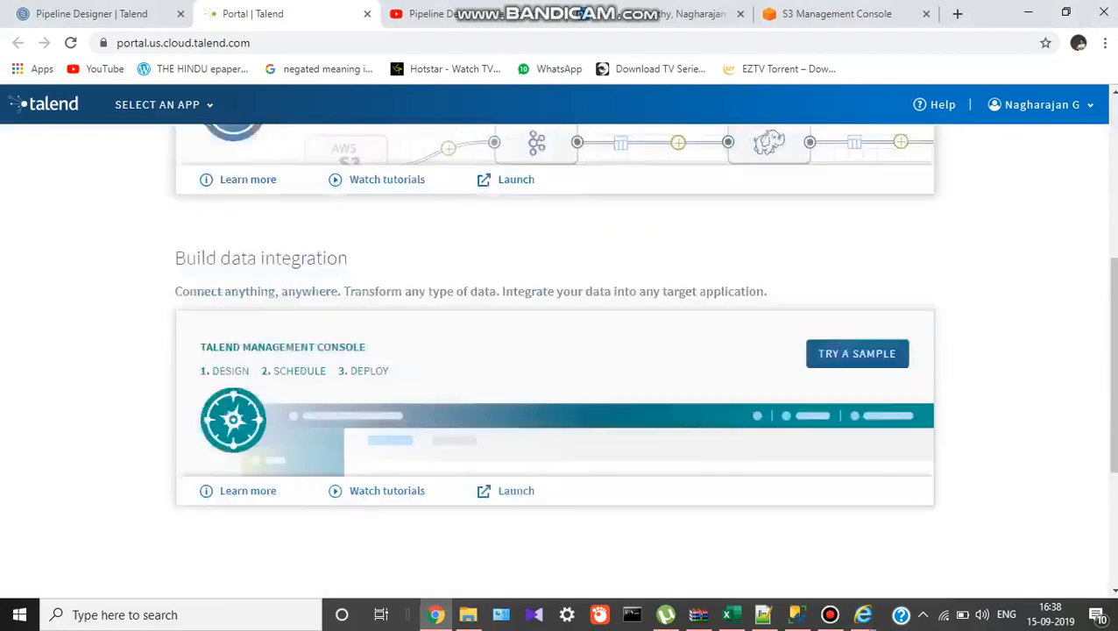
scroll(445, 167, "up", 4)
right_click(444, 167)
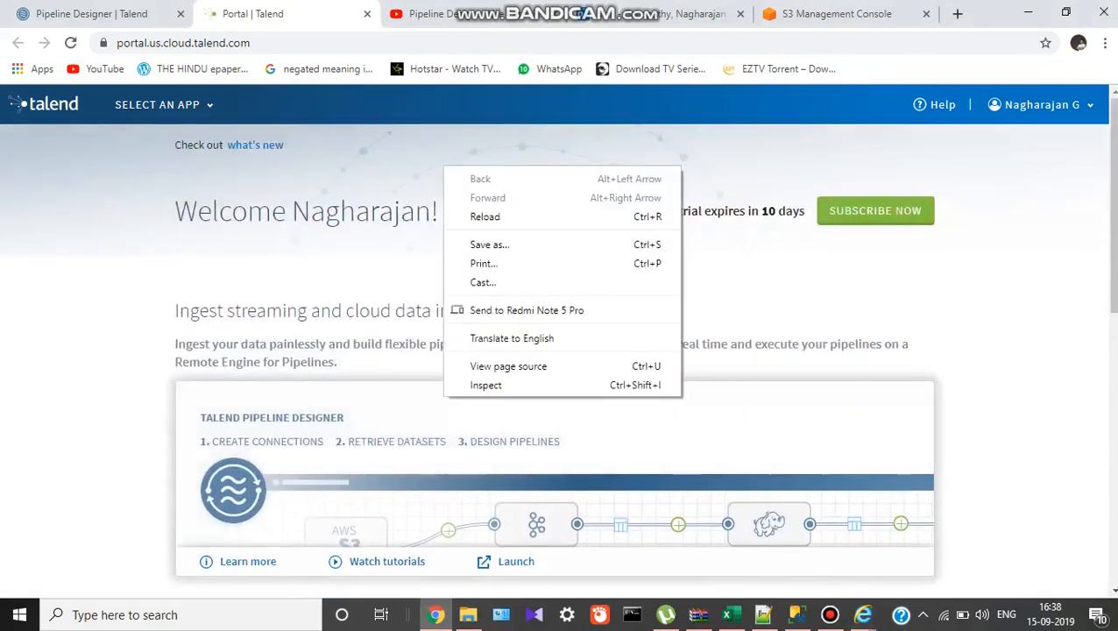
key("Escape")
left_click(157, 104)
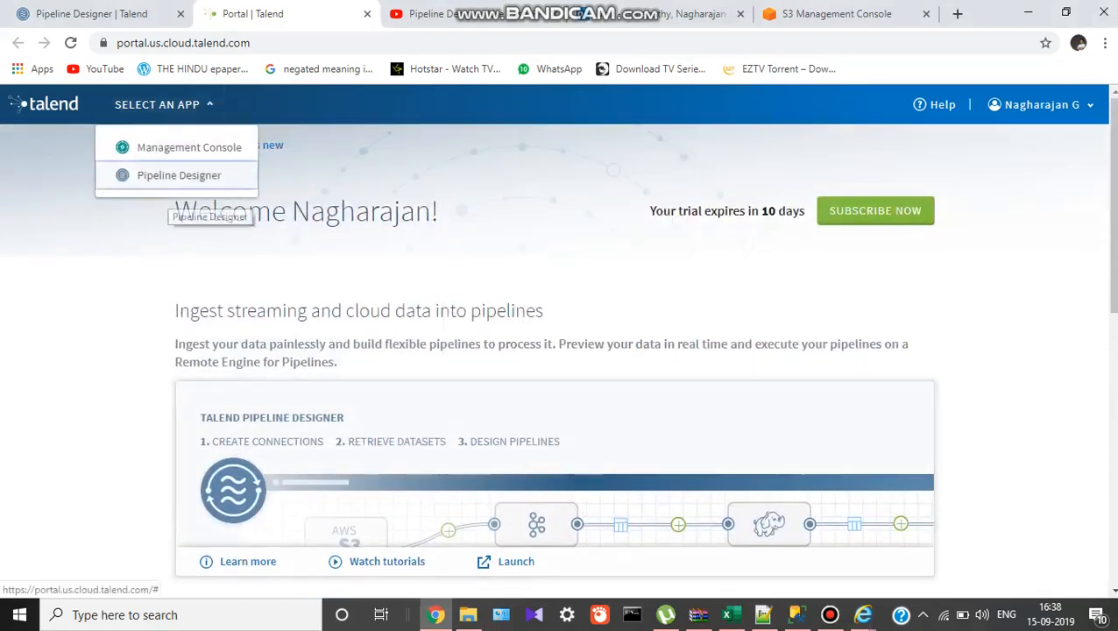
left_click(178, 175)
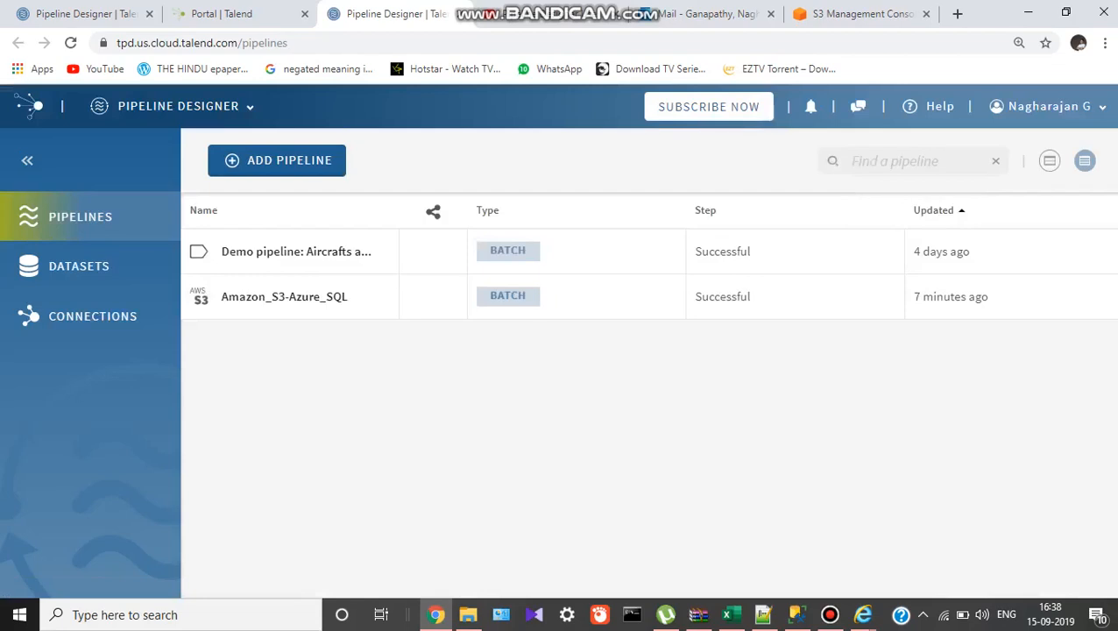
left_click(93, 316)
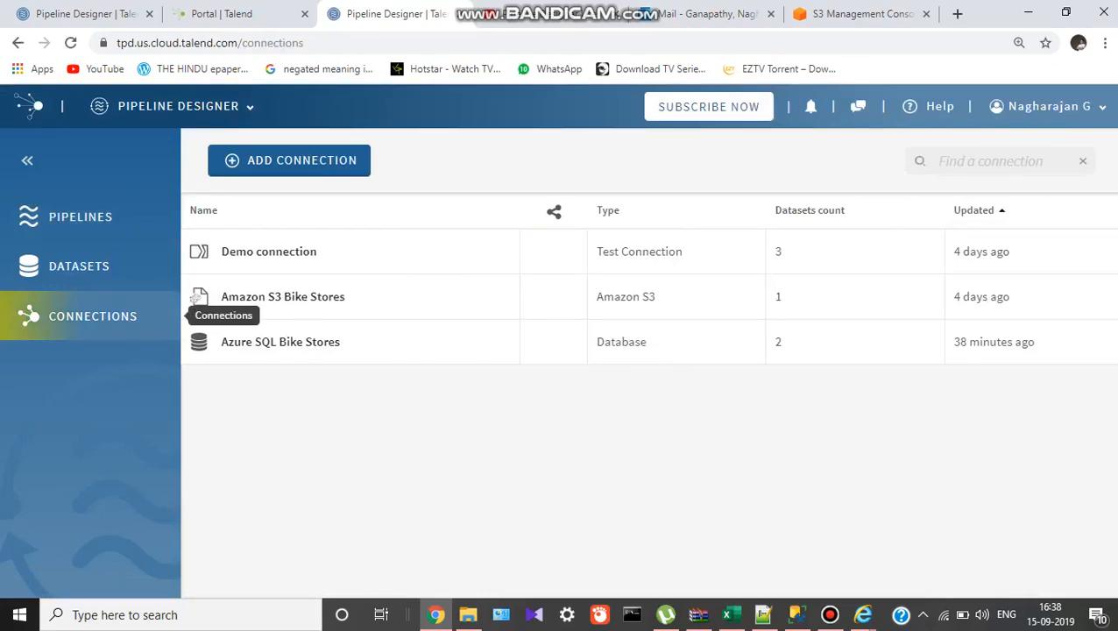
left_click(289, 161)
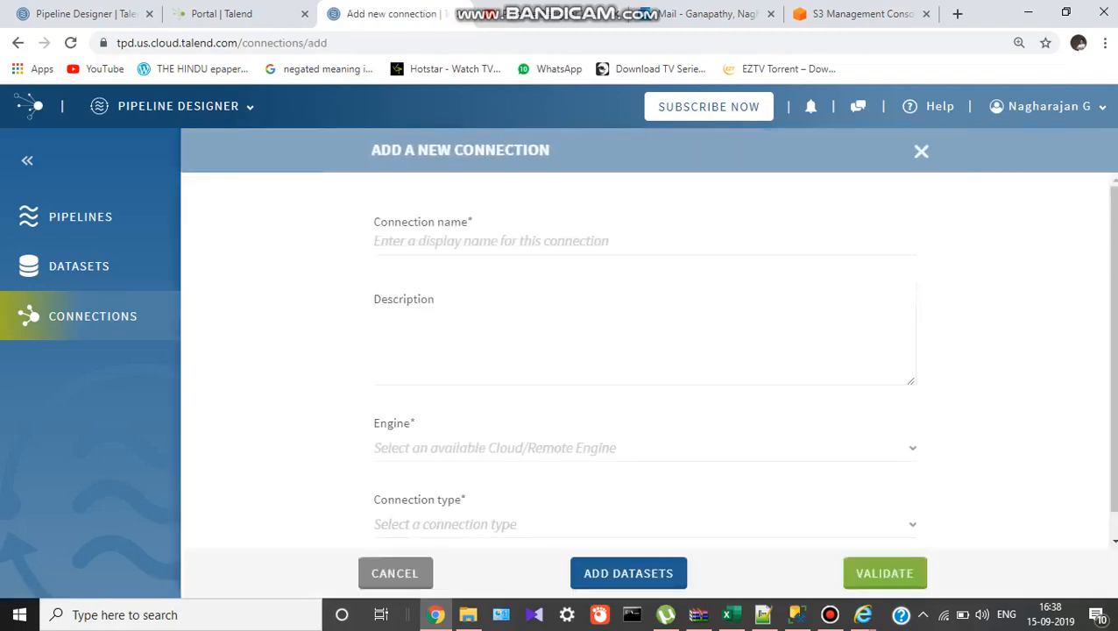
Name the connection 'demo' with description 'hi hello' on Cloud Engine for Pipelines.
left_click(438, 241)
type("demo")
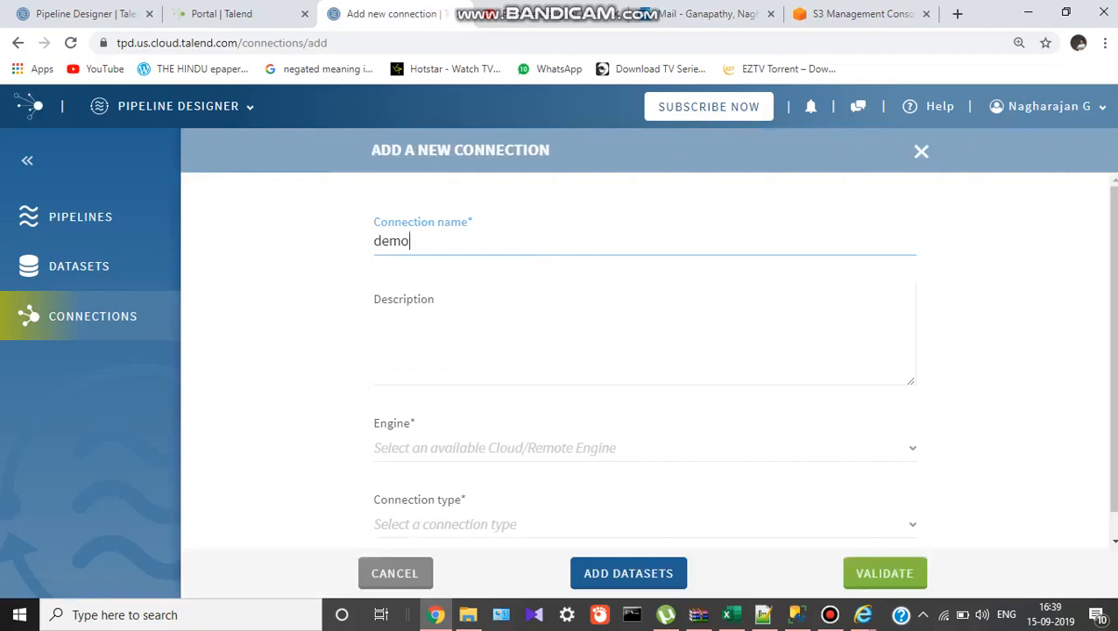
left_click(412, 303)
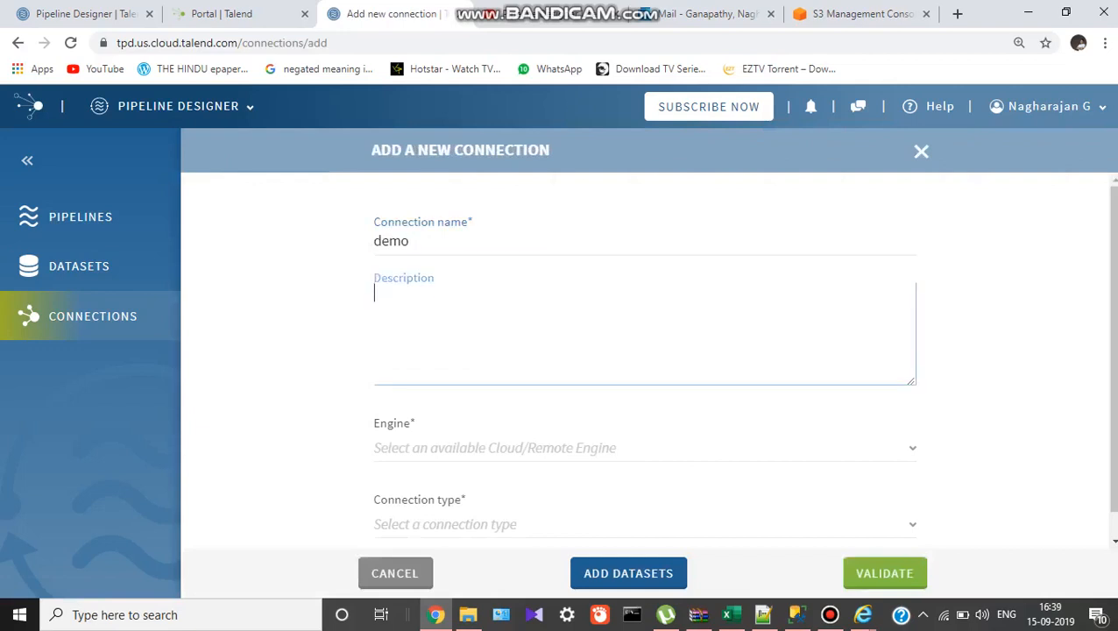
type("hi hello")
scroll(644, 359, "down", 1)
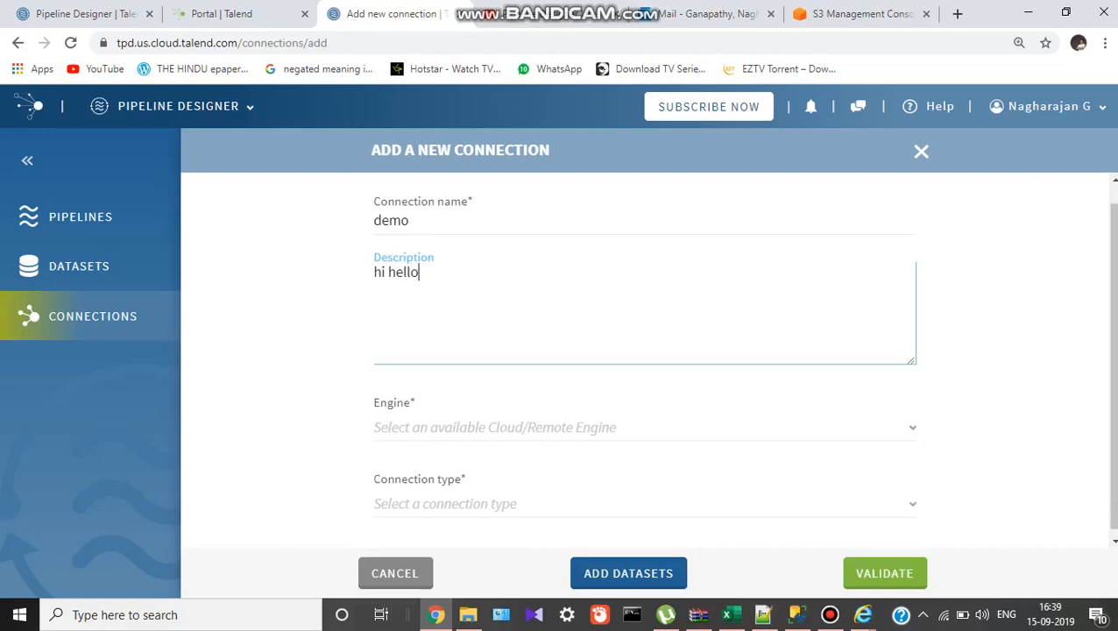
left_click(561, 428)
left_click(500, 465)
Set the type to Amazon S3, cancel it, and open the Amazon S3 Bike Stores connection.
scroll(644, 359, "down", 1)
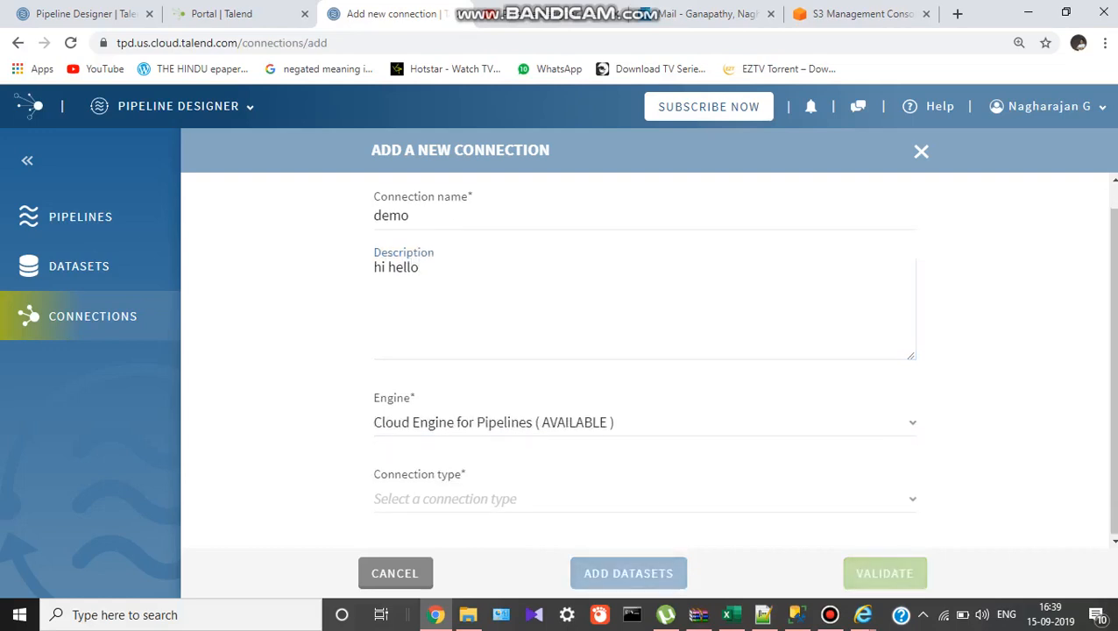
left_click(561, 497)
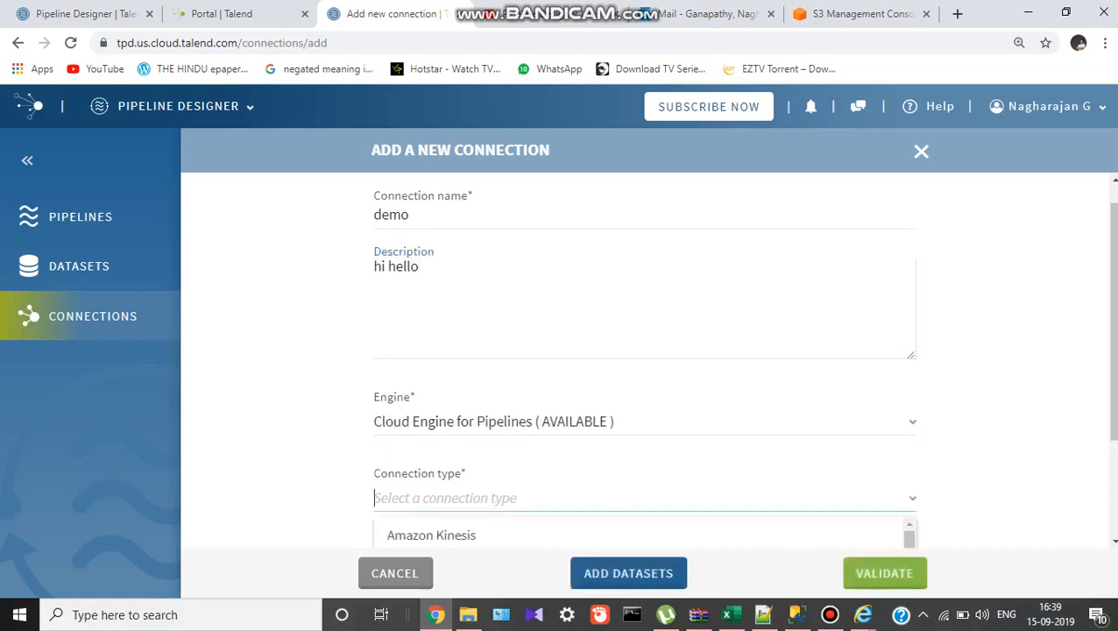
scroll(560, 496, "down", 2)
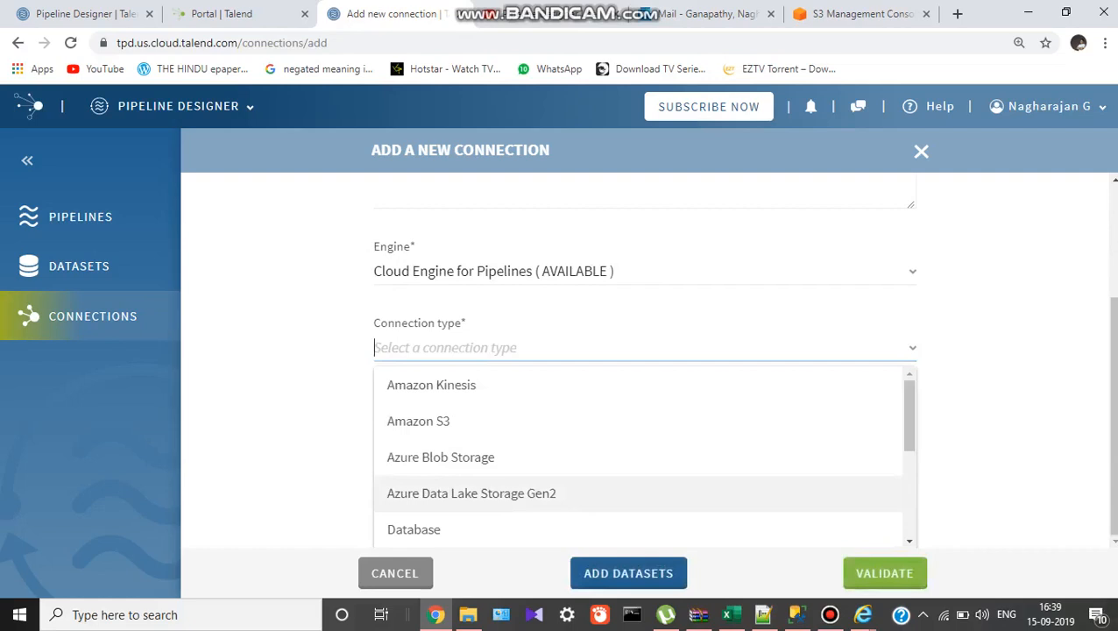
scroll(560, 494, "down", 4)
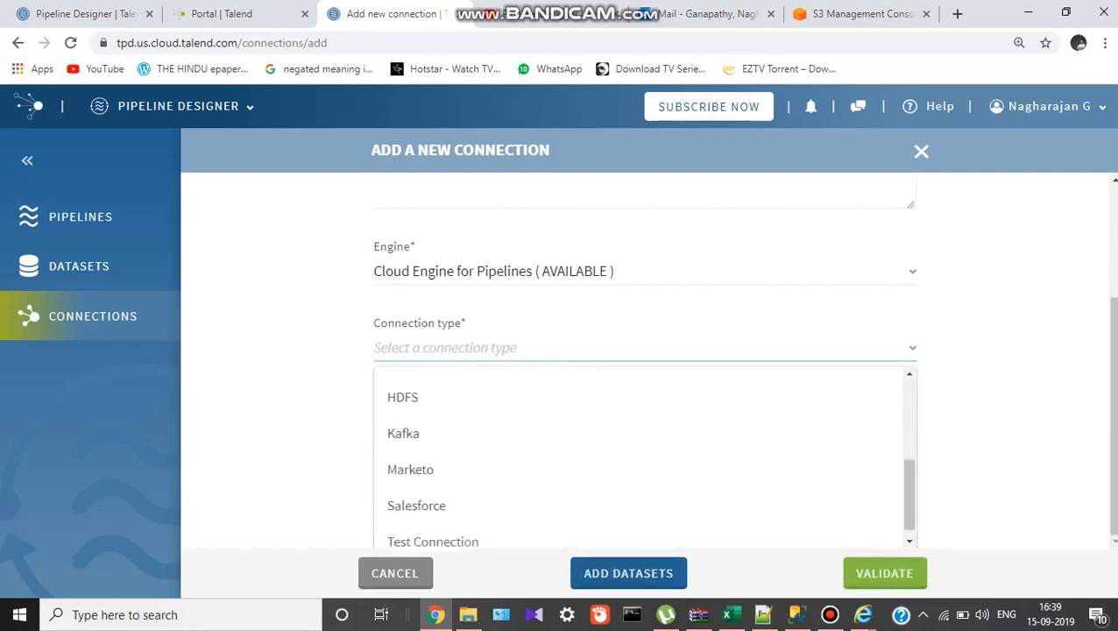
scroll(561, 493, "up", 4)
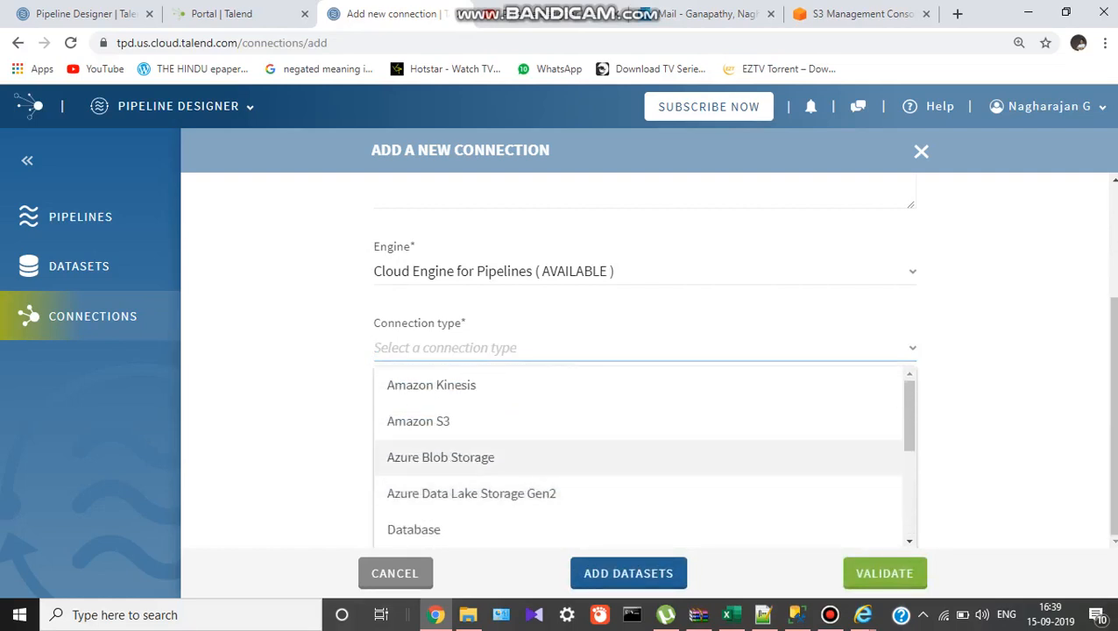
left_click(456, 421)
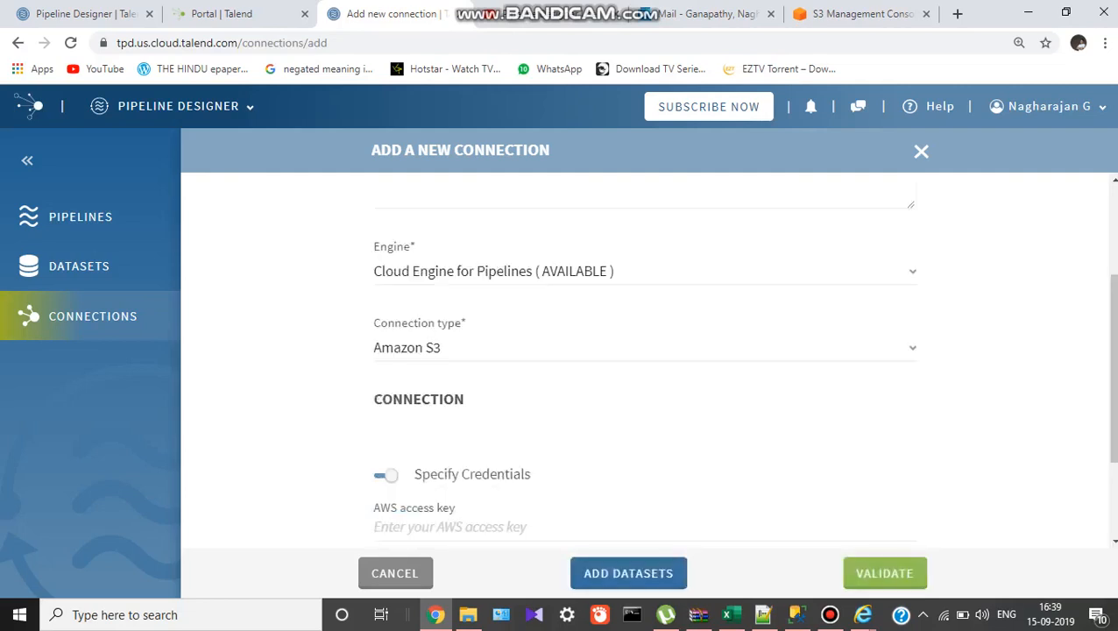
scroll(644, 360, "down", 2)
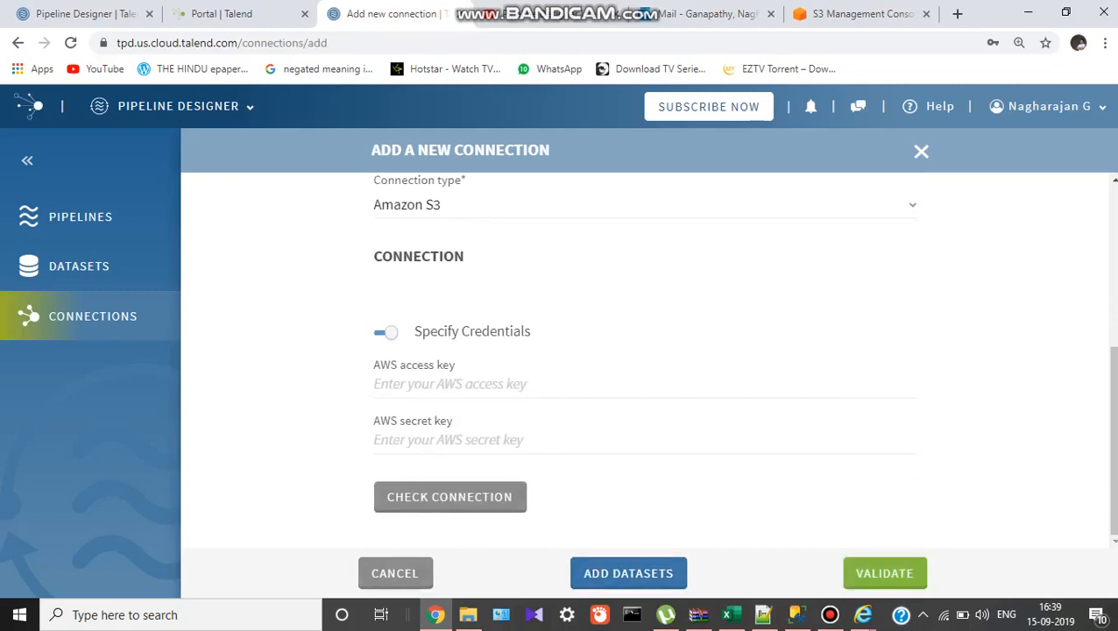
left_click(395, 573)
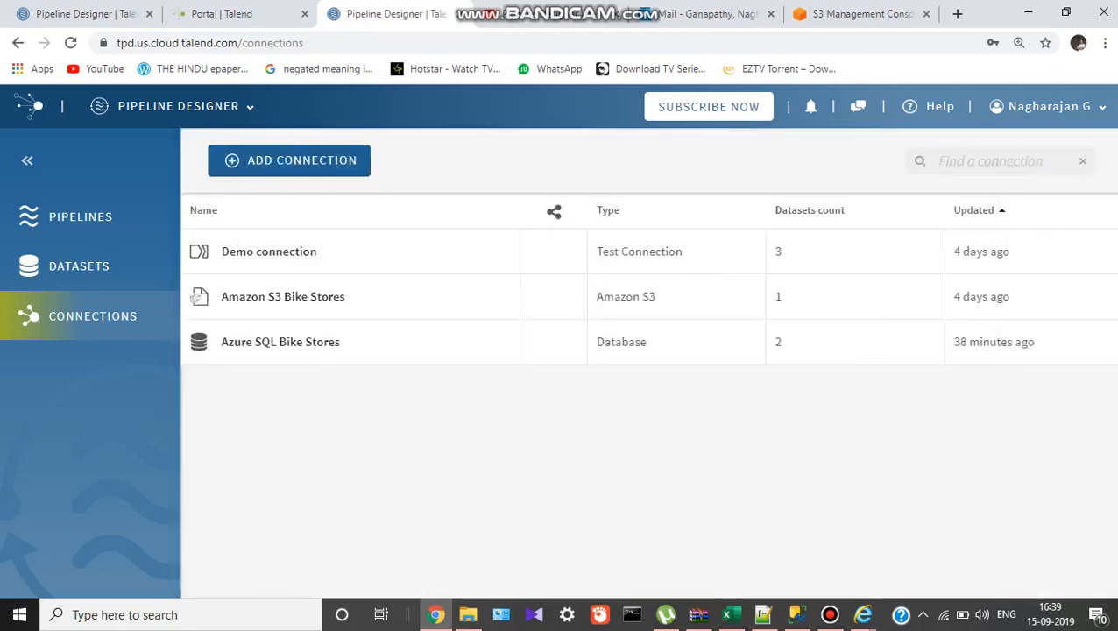
left_click(283, 297)
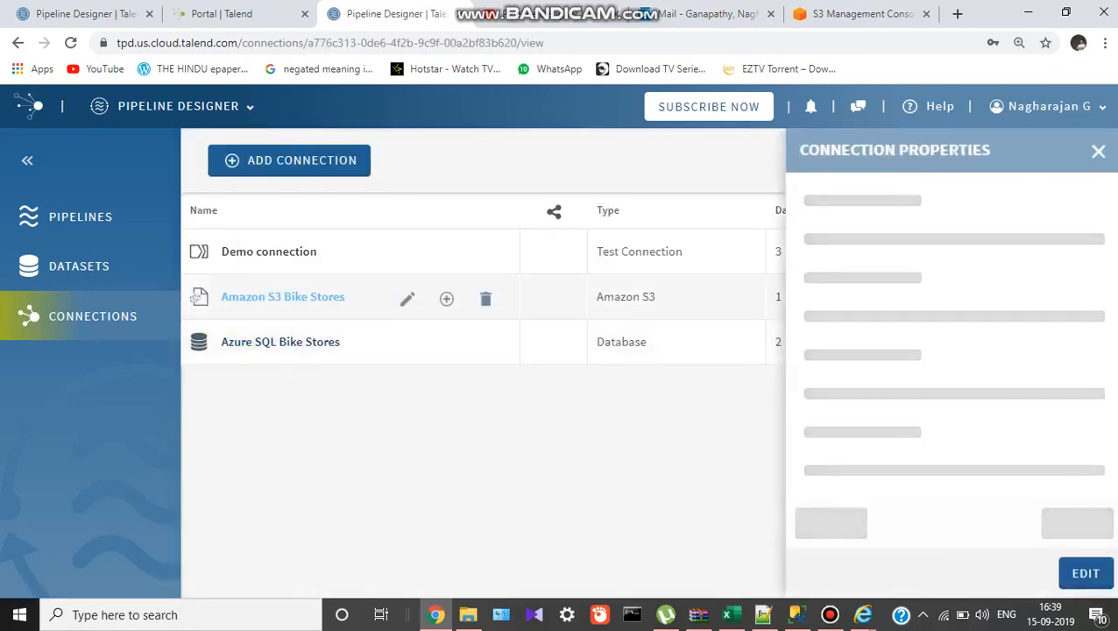
Check the Amazon S3 Bike Stores connection, view Azure SQL Bike Stores, then open Datasets.
scroll(951, 351, "down", 3)
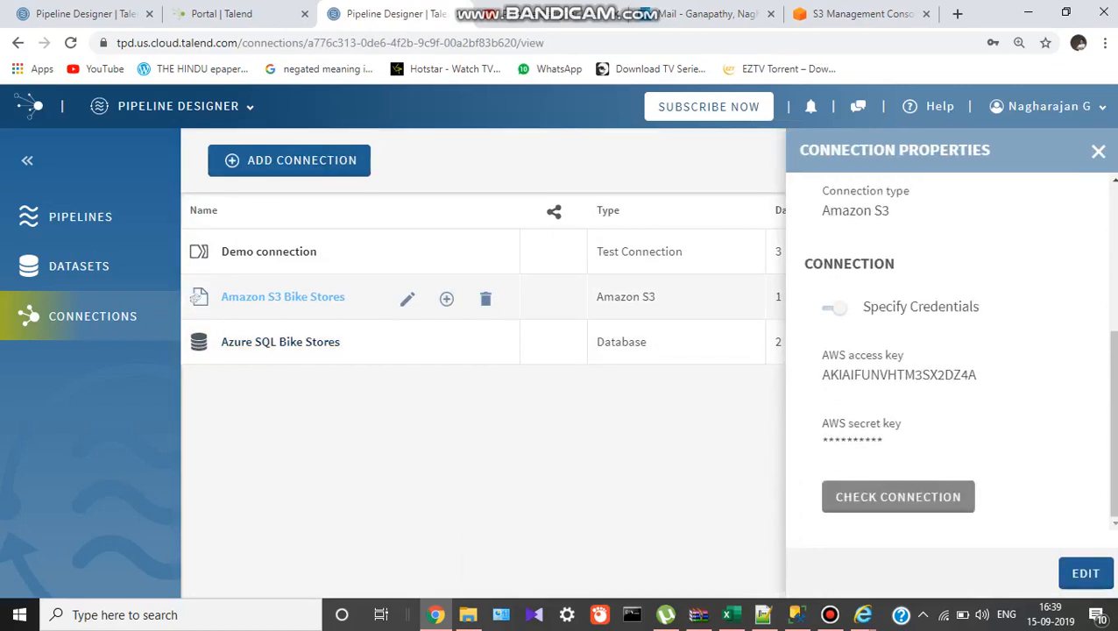
left_click(898, 497)
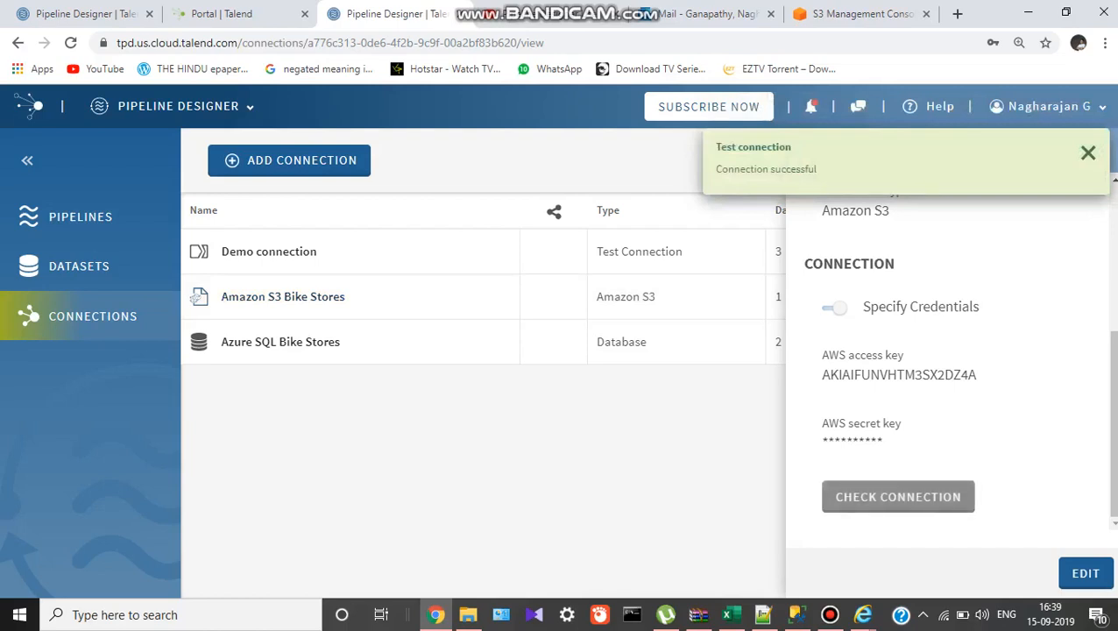
left_click(280, 342)
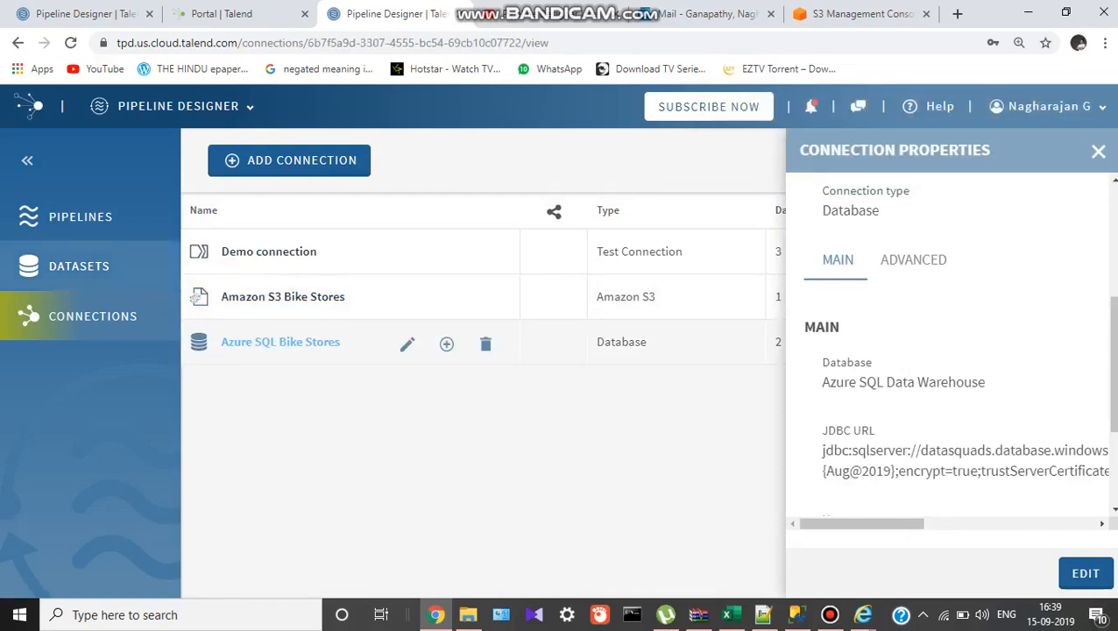
left_click(79, 266)
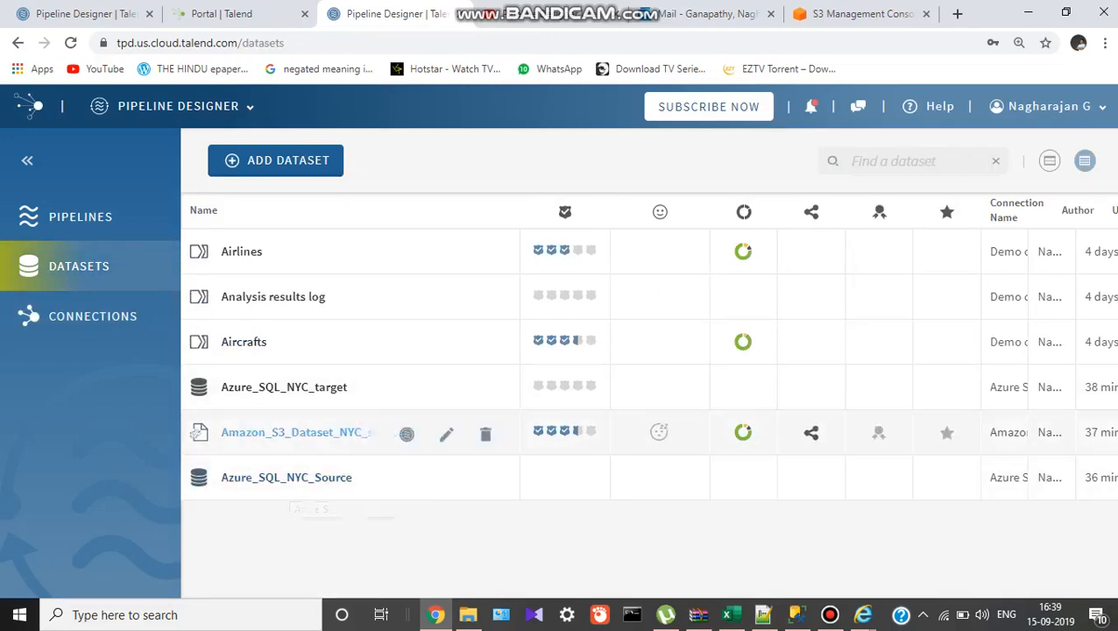
Browse the Amazon_S3_Dataset_NYC_source sample data and return to the datasets list.
left_click(263, 432)
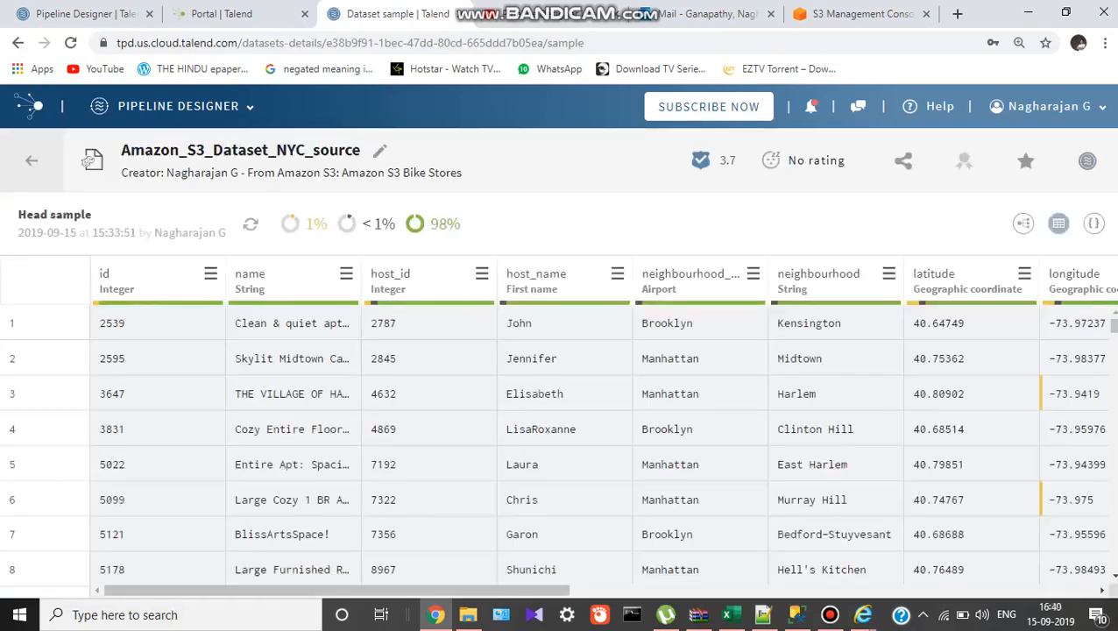
scroll(429, 447, "down", 6)
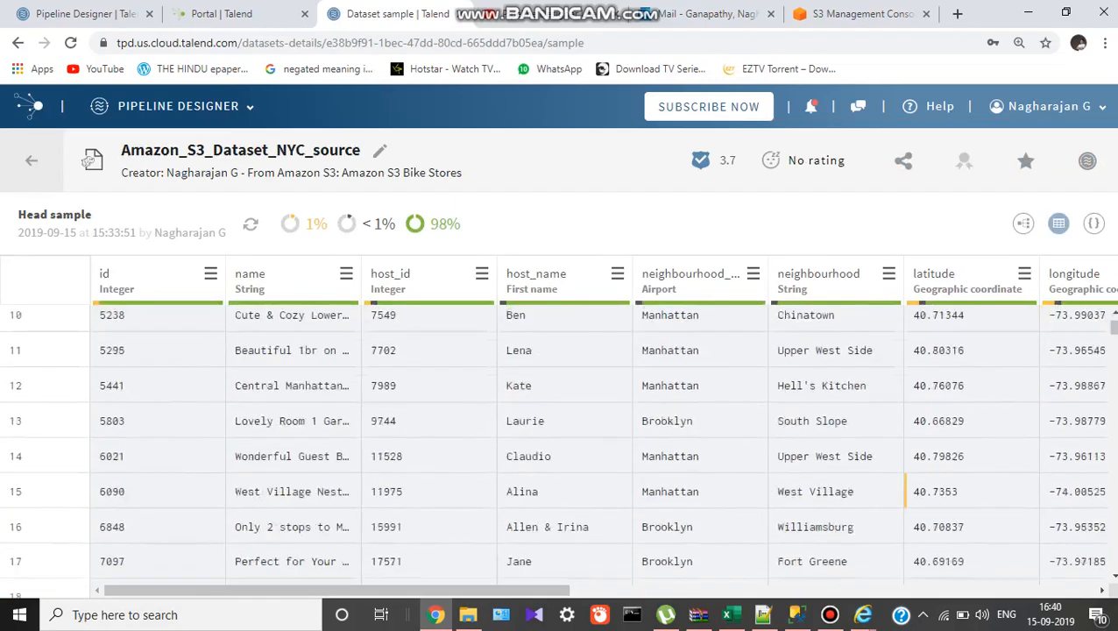
scroll(428, 447, "down", 4)
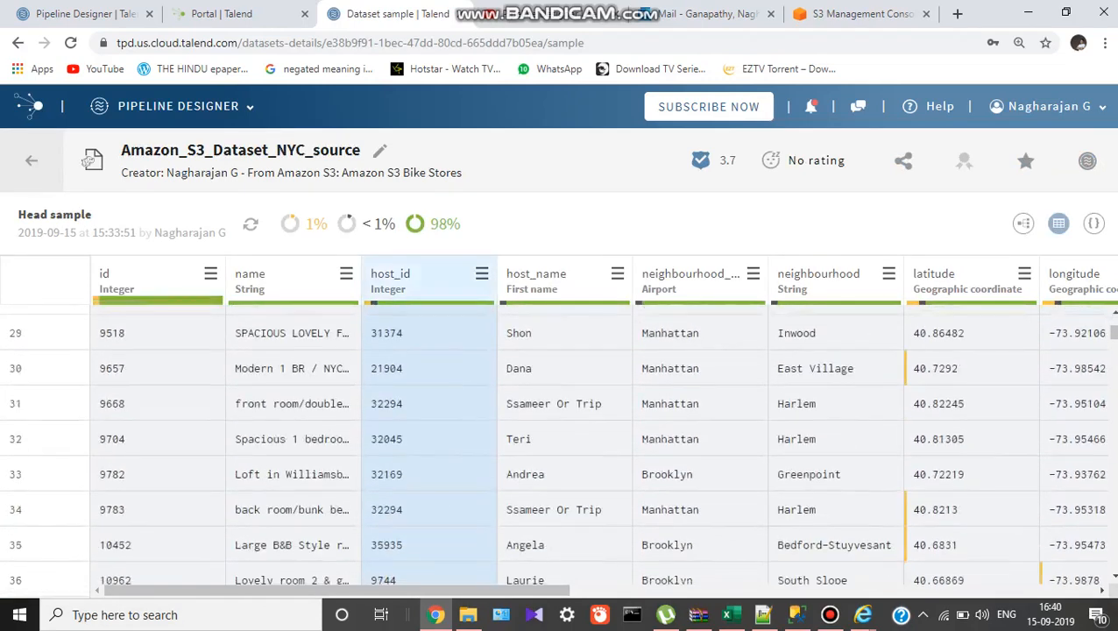
left_click(31, 161)
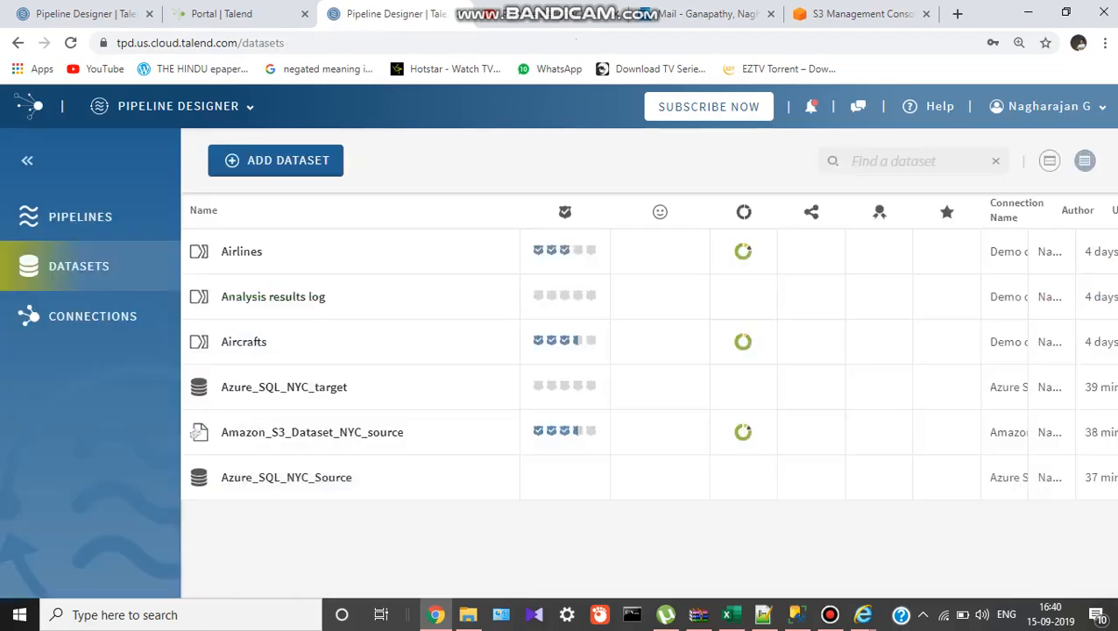
Start a new dataset on the Amazon S3 Bike Stores connection, then cancel without saving.
left_click(276, 161)
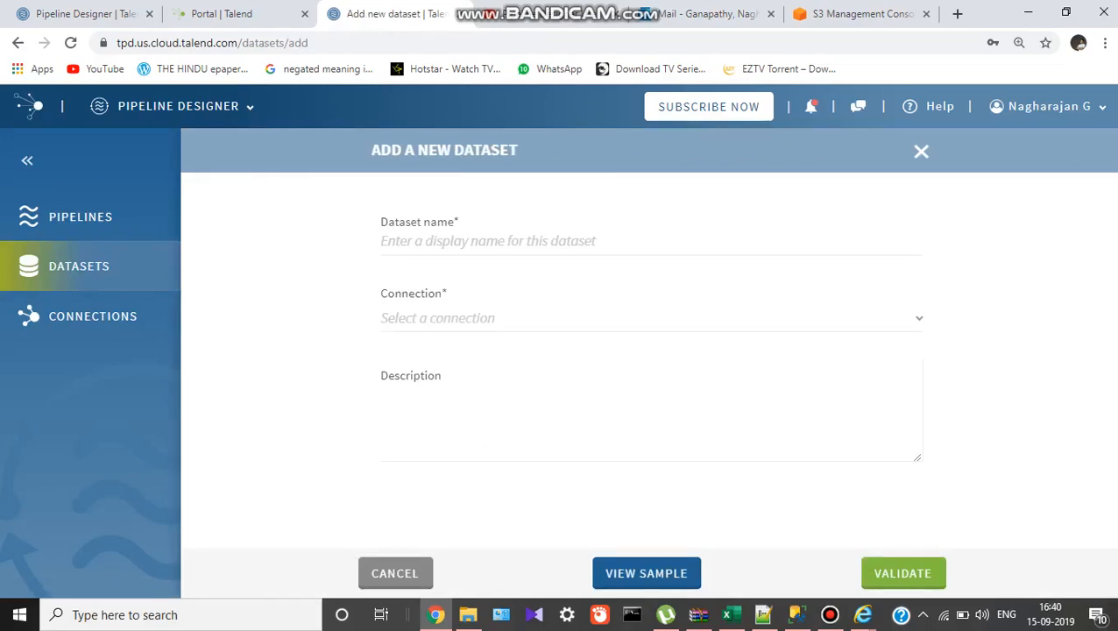
left_click(648, 318)
left_click(509, 435)
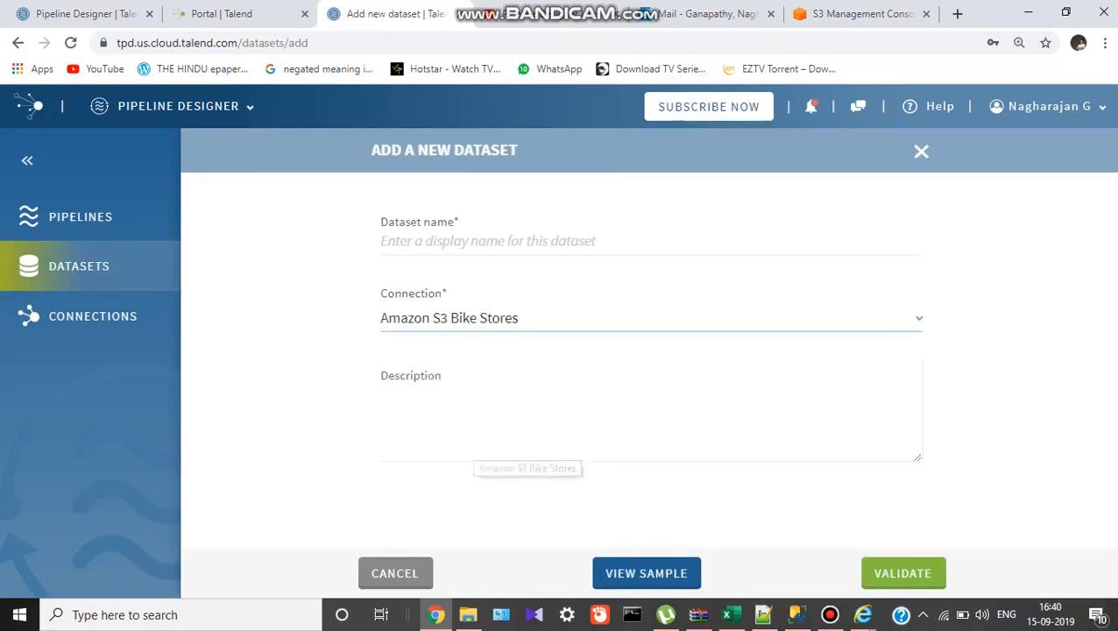
scroll(648, 368, "down", 2)
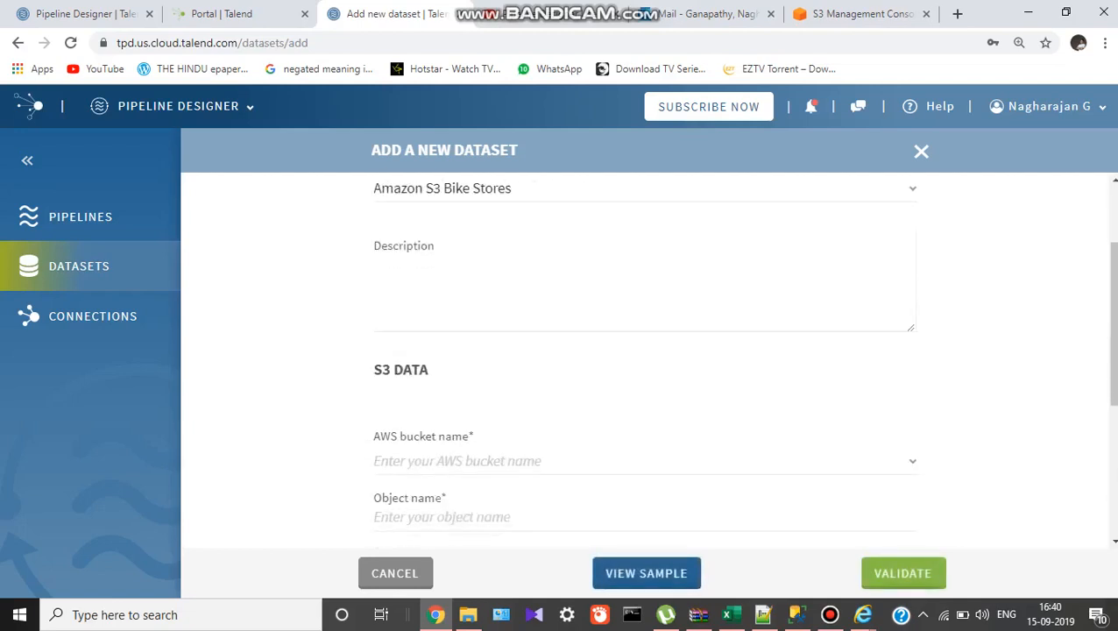
scroll(649, 368, "down", 2)
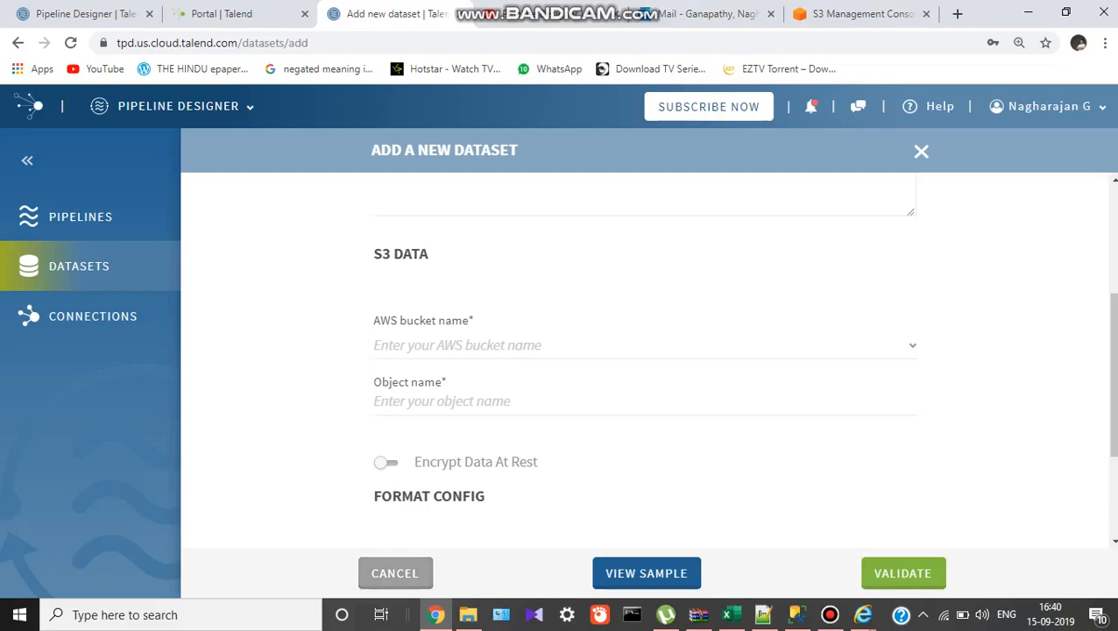
left_click(395, 573)
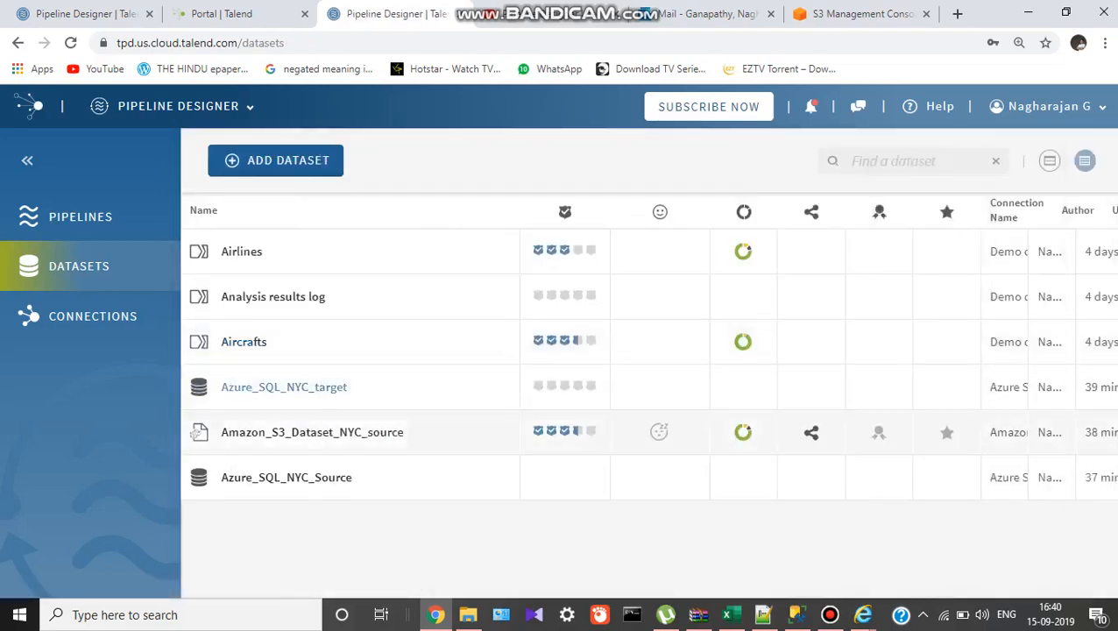
Review the S3 source and Azure_SQL_NYC_target dataset samples, then go to Pipelines.
left_click(311, 432)
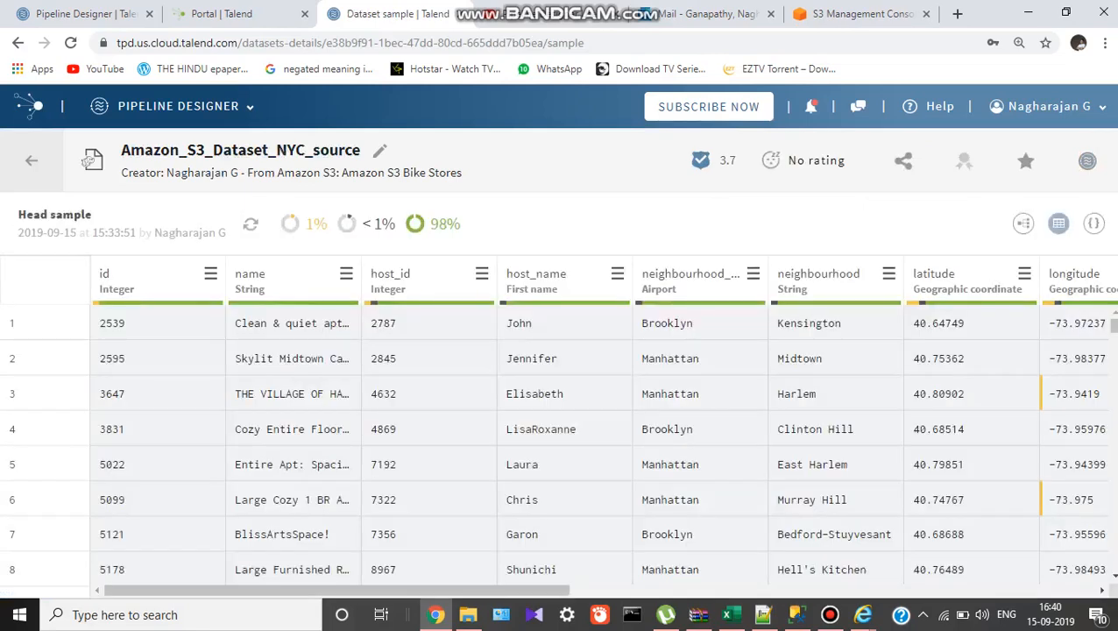
left_click_drag(349, 173, 146, 175)
left_click(32, 161)
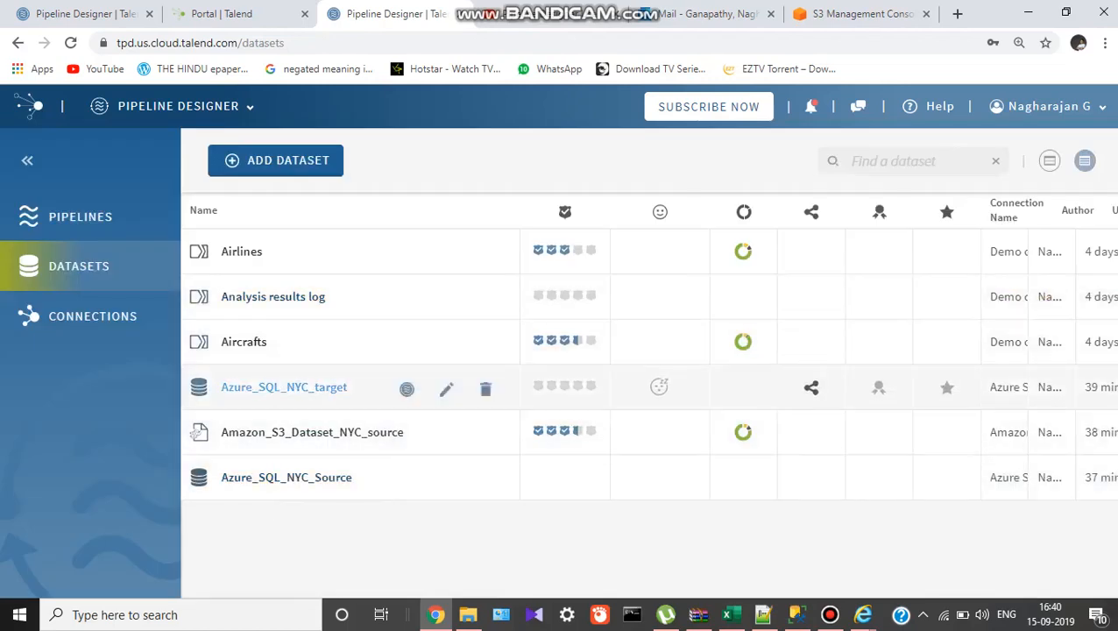
left_click(284, 386)
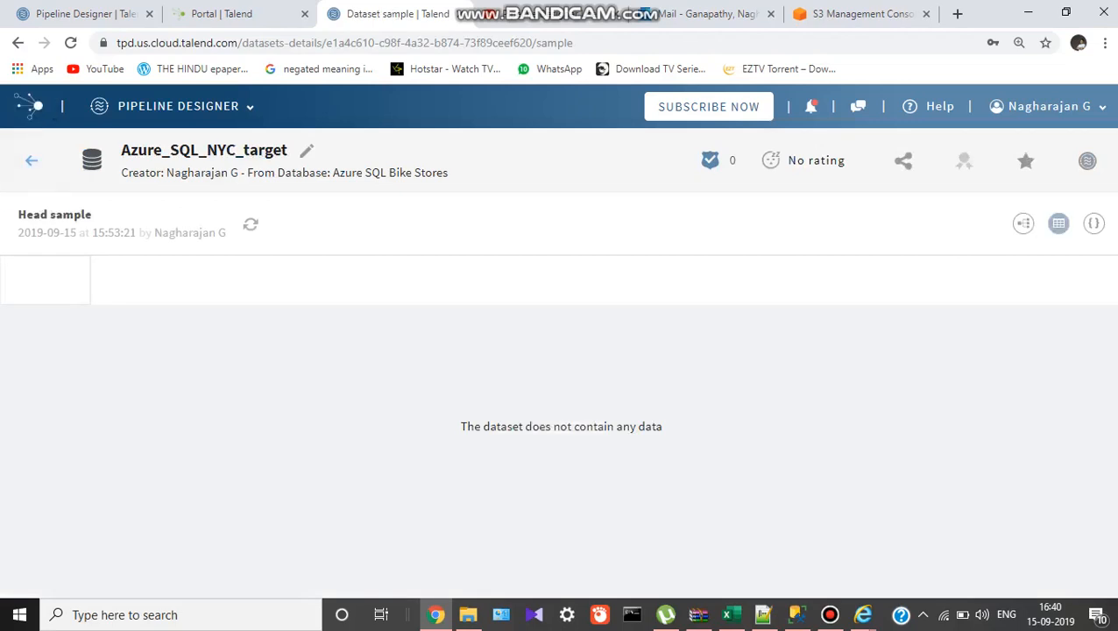
left_click(31, 160)
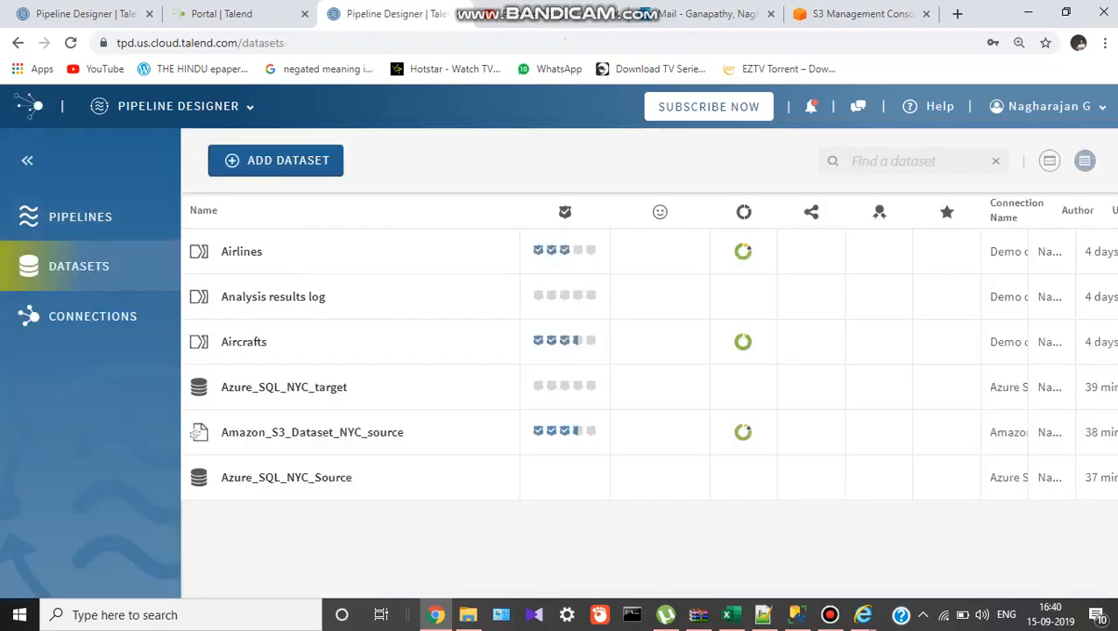
left_click(80, 216)
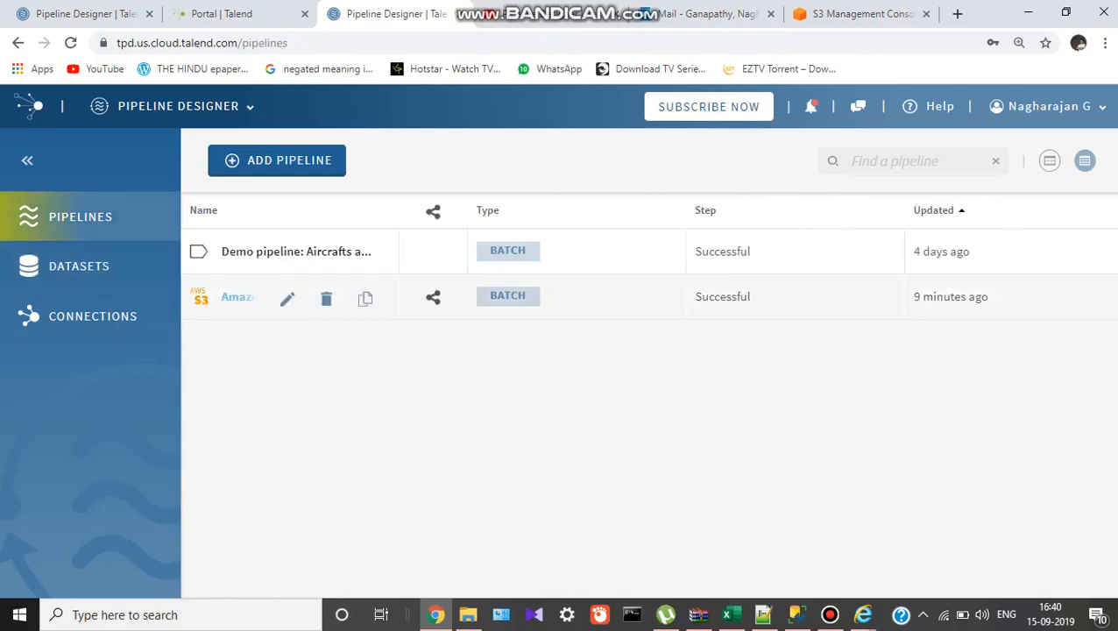
Inspect the Amazon_S3-Azure_SQL pipeline's S3 source step, then create a new pipeline.
left_click(237, 297)
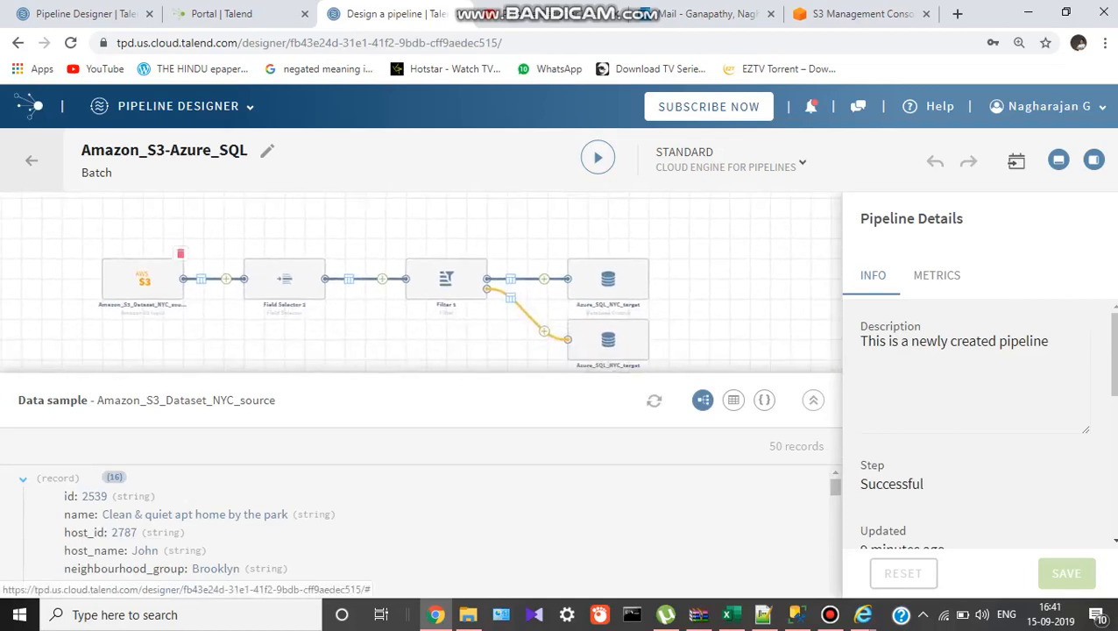
left_click(142, 278)
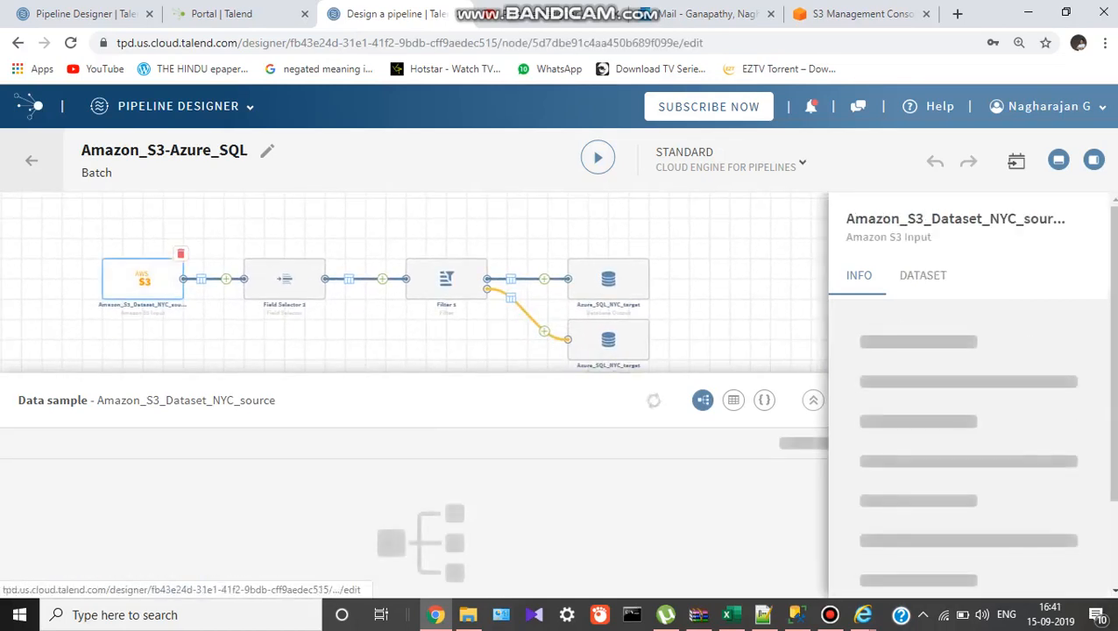
left_click(32, 160)
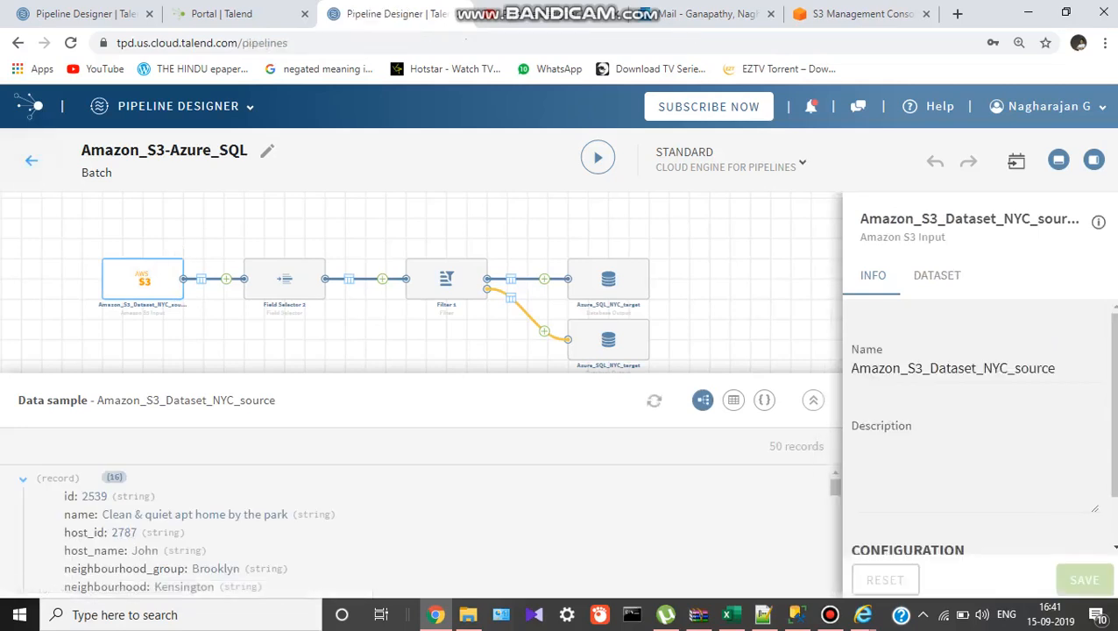
left_click(277, 160)
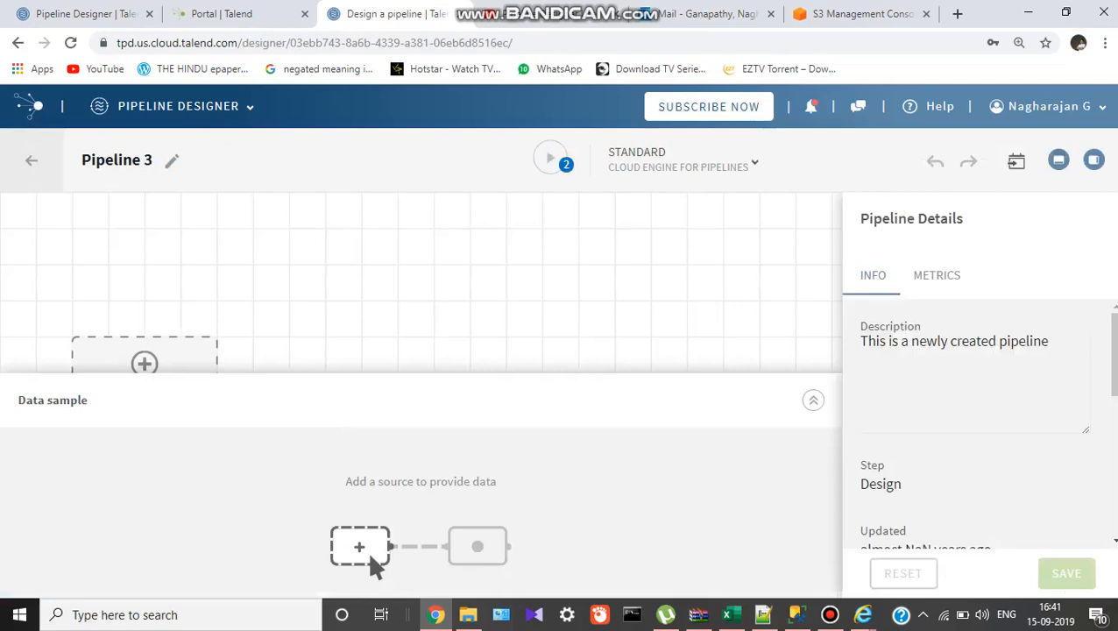
Use Amazon_S3_Dataset_NYC_source as source and Azure_SQL_NYC_target as destination, then add a processor.
left_click(369, 554)
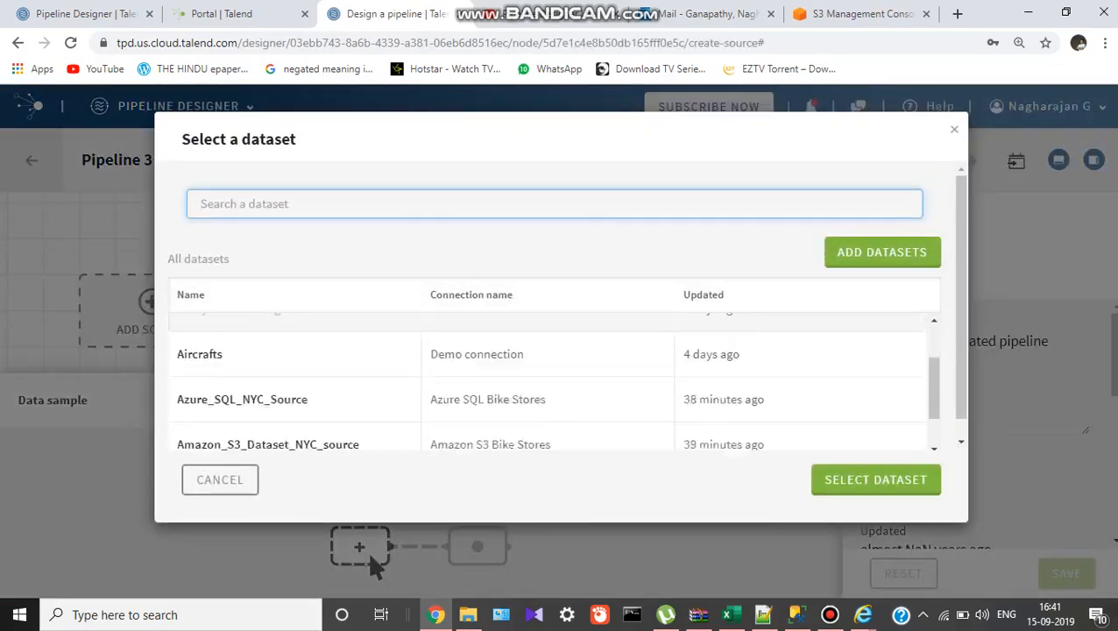
left_click(270, 390)
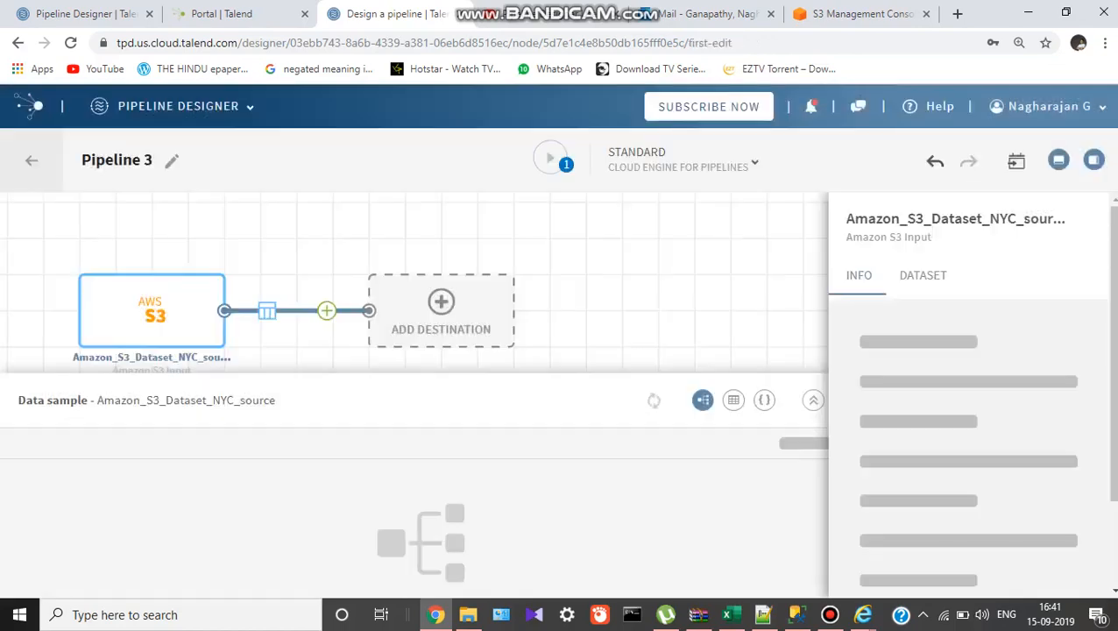
left_click(441, 326)
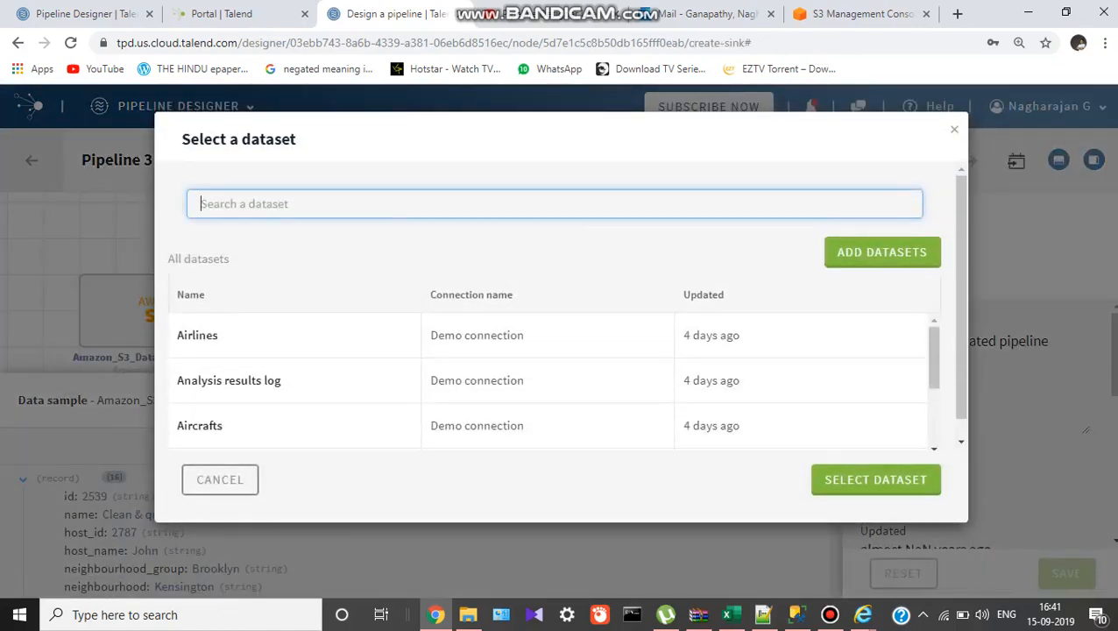
scroll(441, 382, "down", 3)
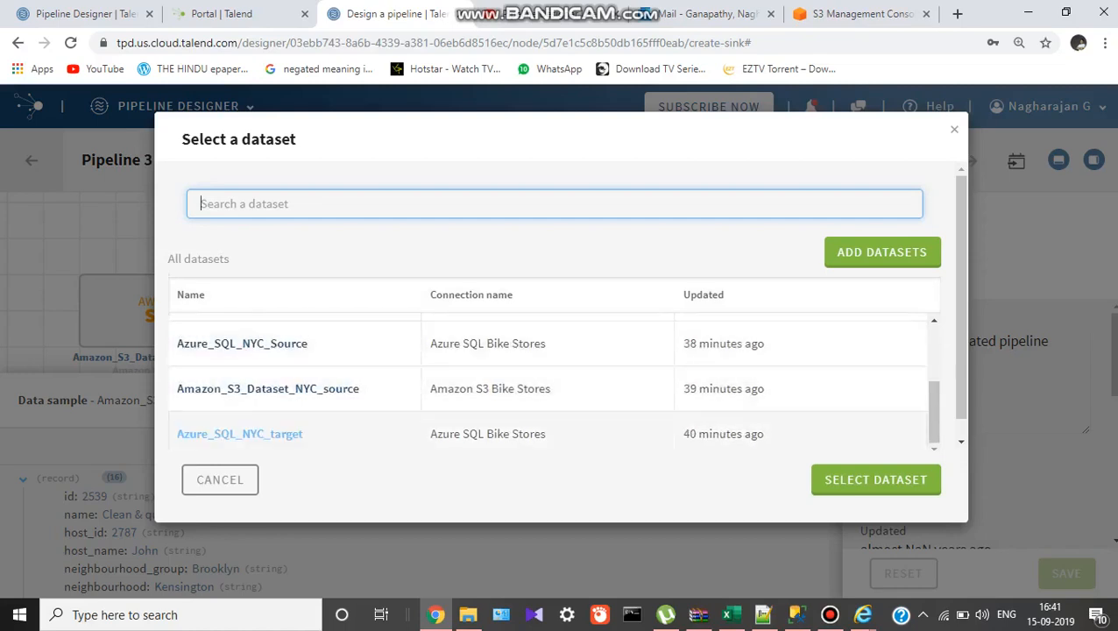
left_click(240, 434)
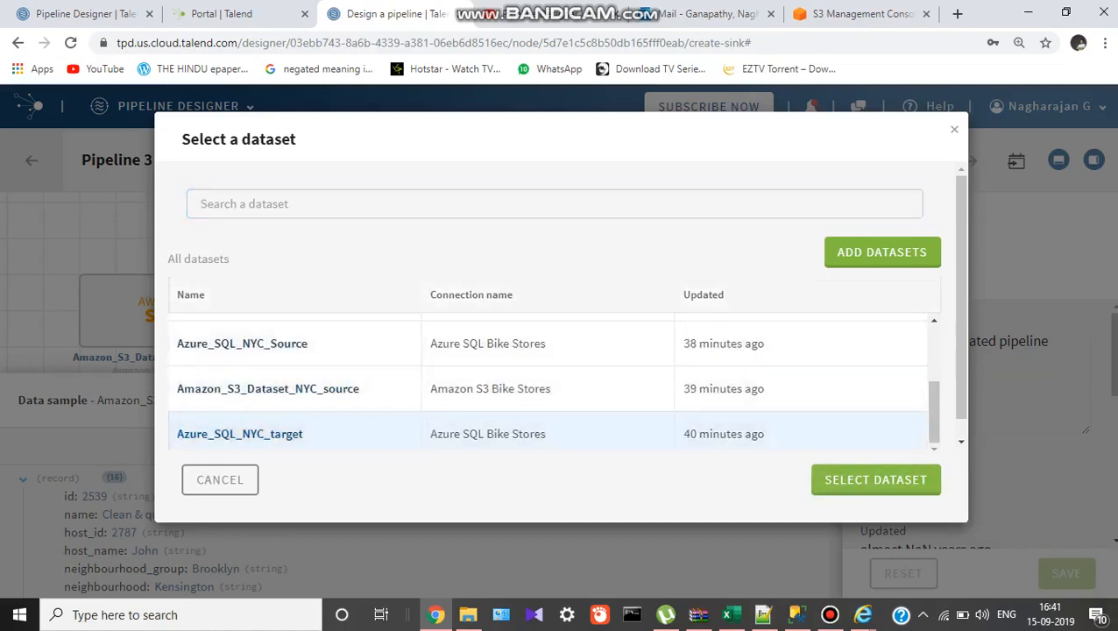
left_click(875, 479)
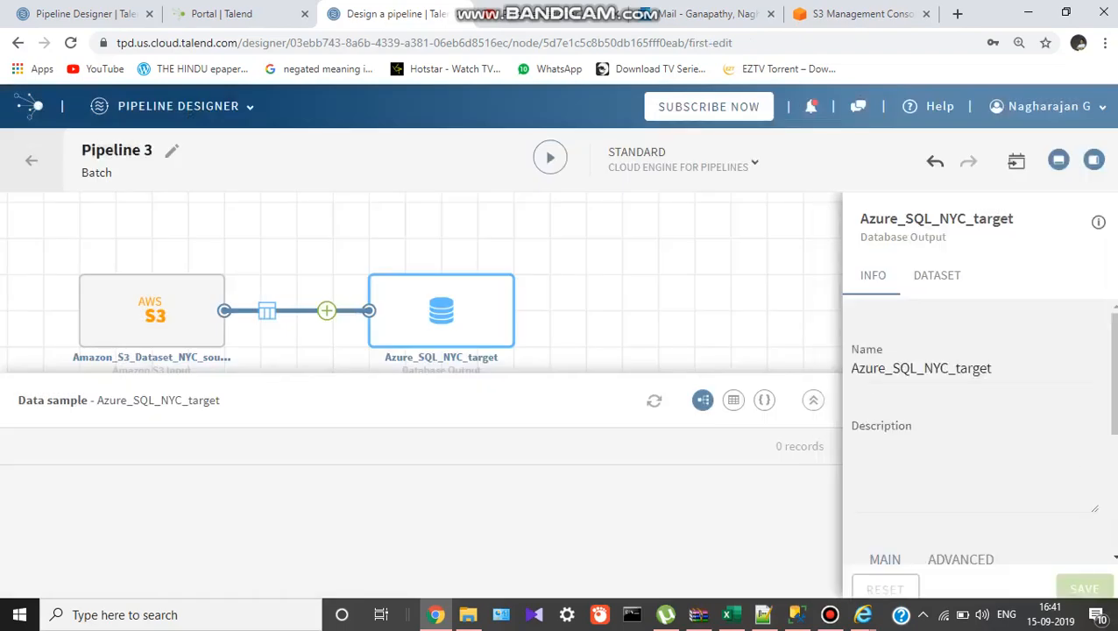
left_click(326, 311)
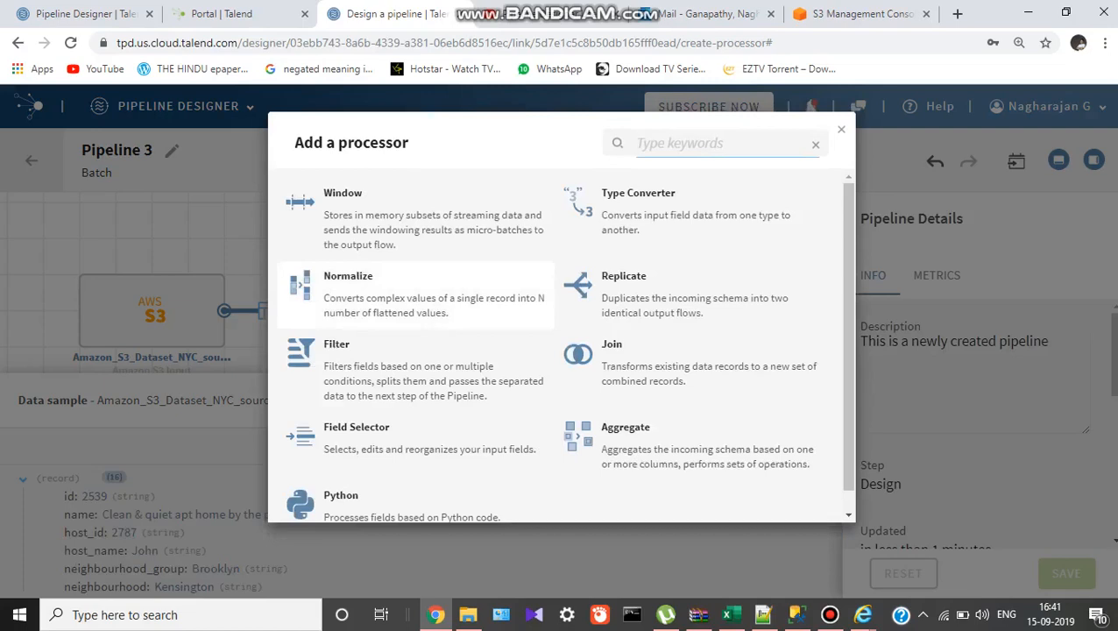
Insert a Python processor between source and target and open Python 1 for editing.
scroll(417, 360, "down", 1)
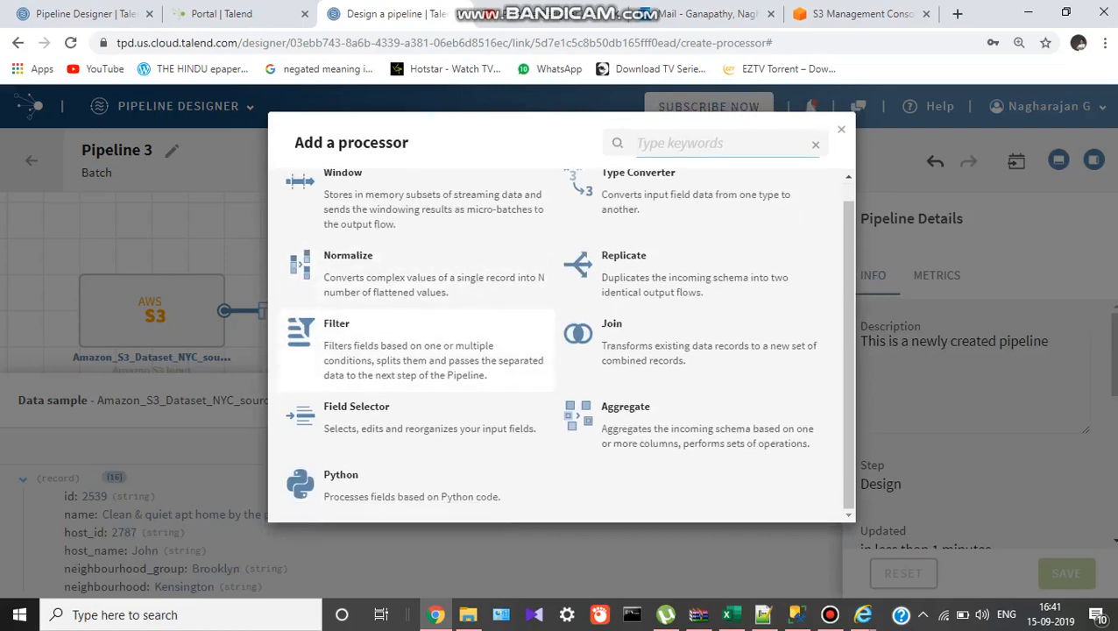
scroll(416, 359, "up", 1)
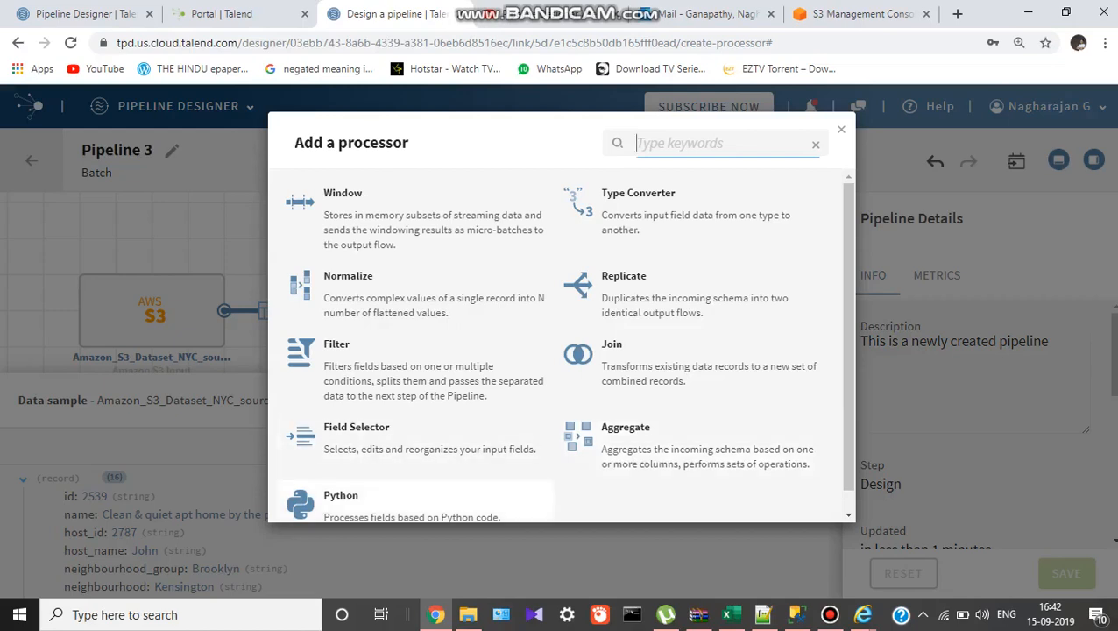
scroll(567, 344, "down", 1)
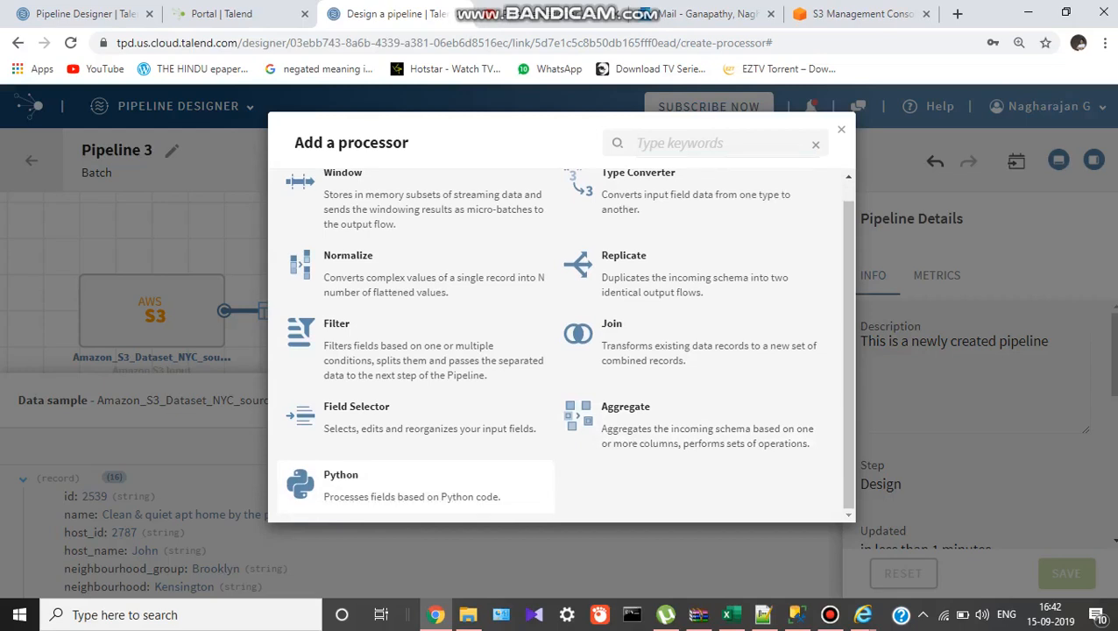
left_click(412, 487)
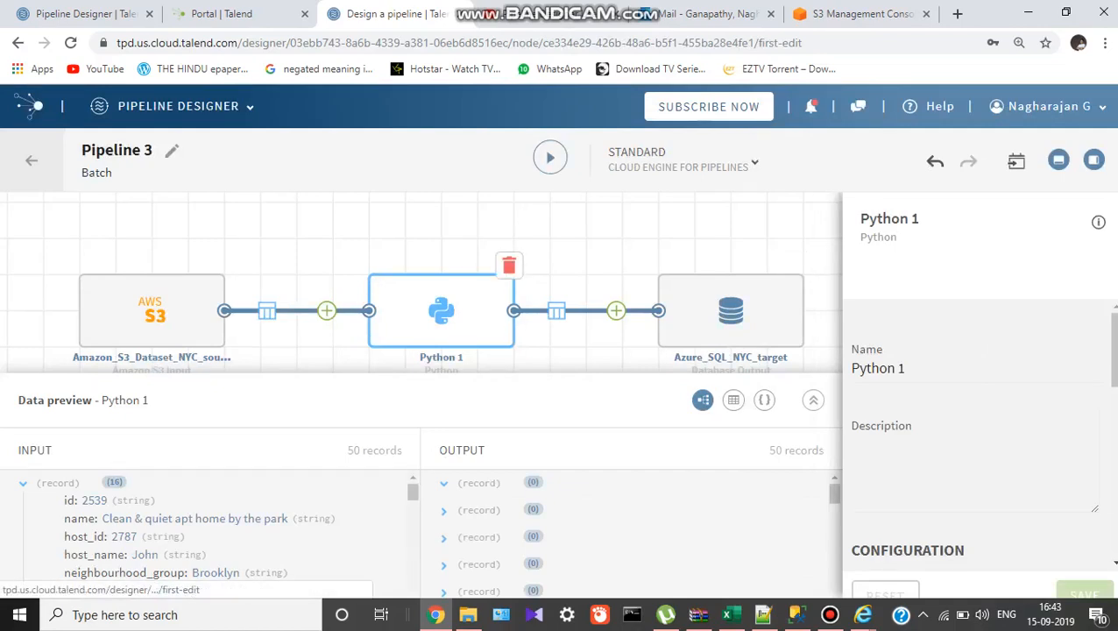
left_click(440, 311)
scroll(420, 399, "down", 1)
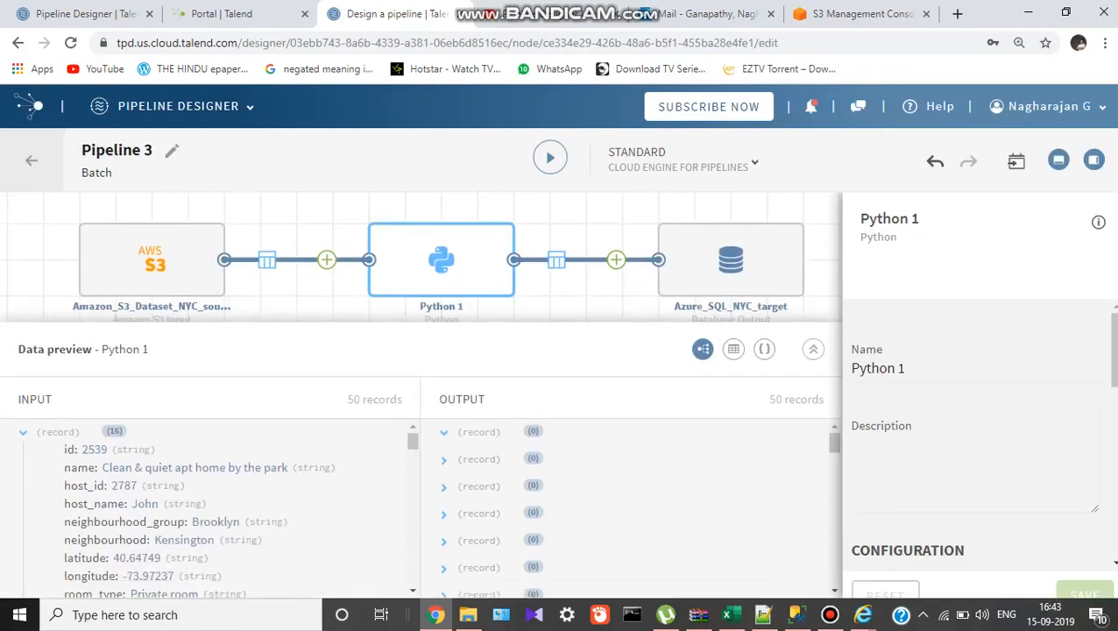
scroll(973, 438, "down", 5)
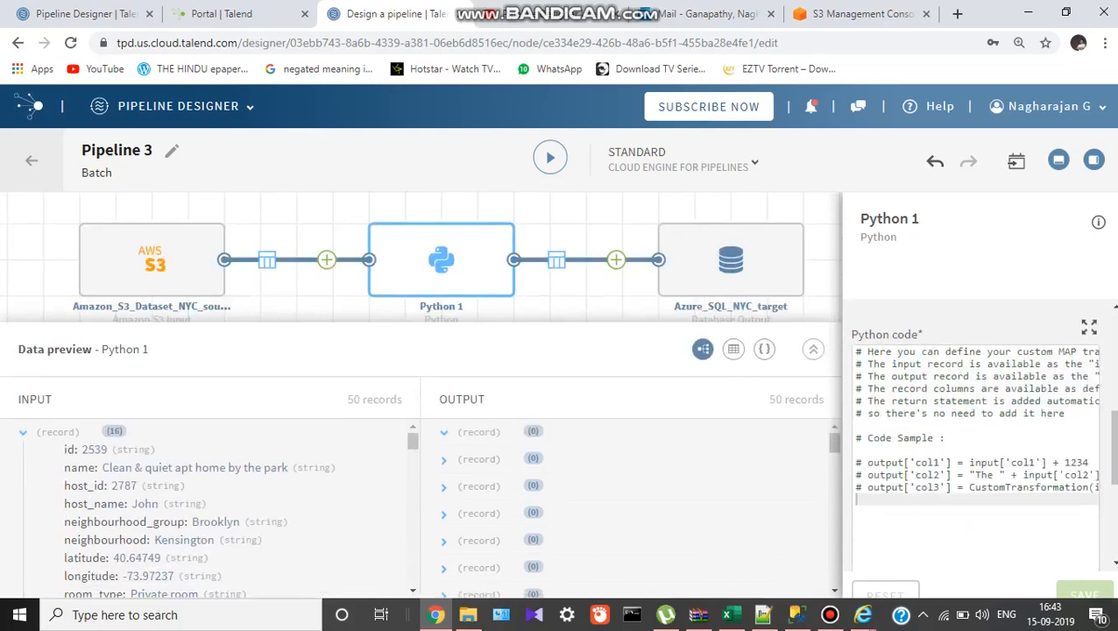
scroll(972, 438, "up", 1)
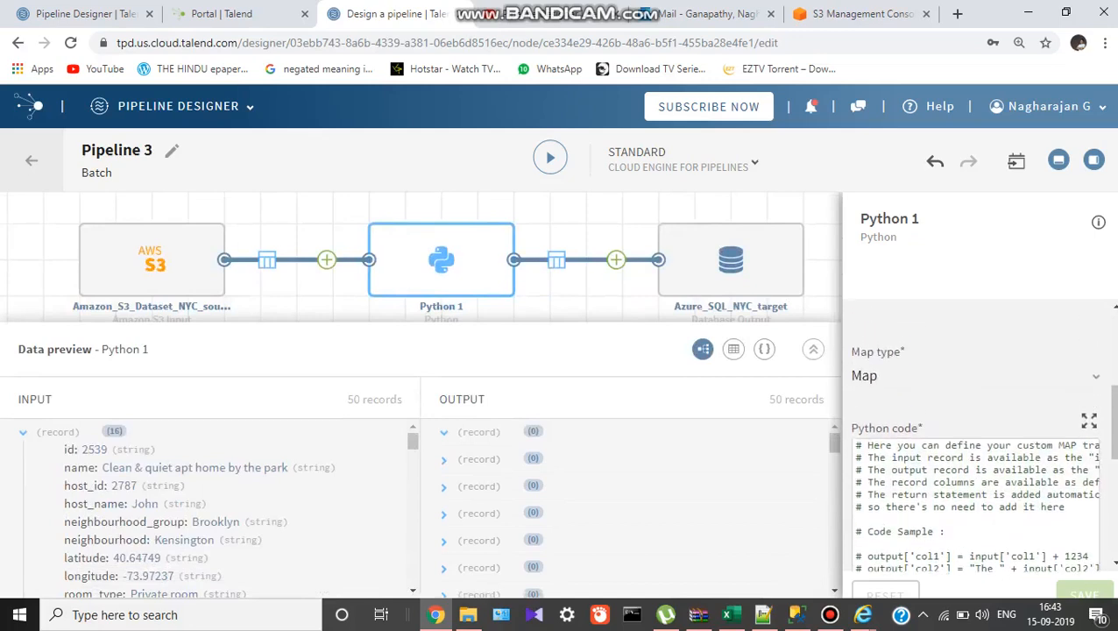
scroll(973, 438, "down", 1)
scroll(973, 438, "down", 1)
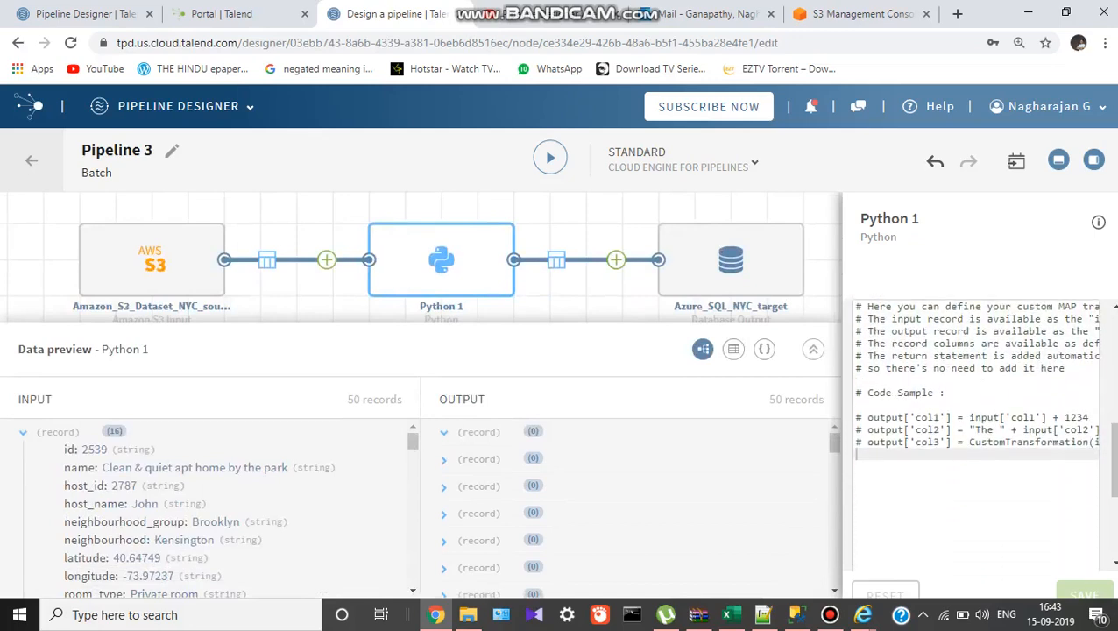
scroll(973, 438, "up", 1)
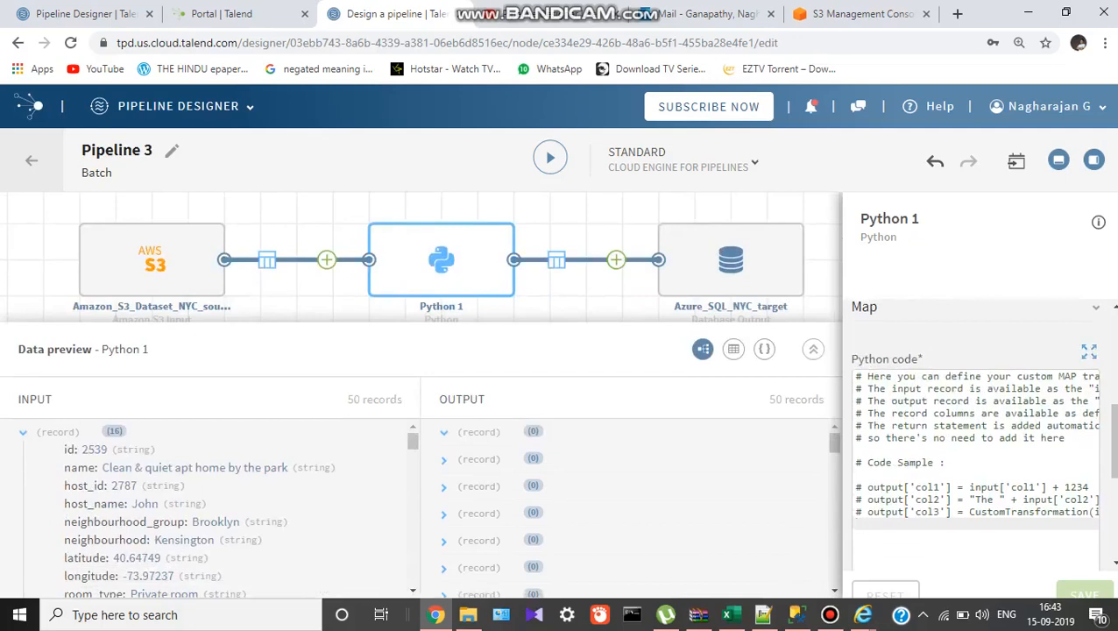
Review the Python code in the enlarged editor, close it, and return to Pipelines.
left_click(1089, 352)
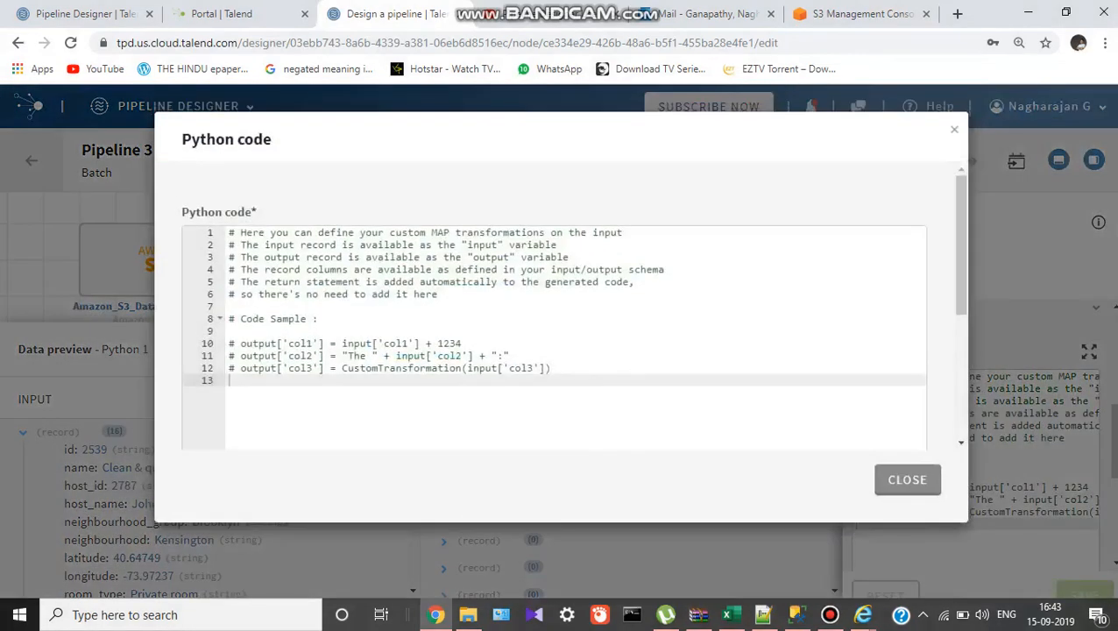
scroll(429, 164, "down", 5)
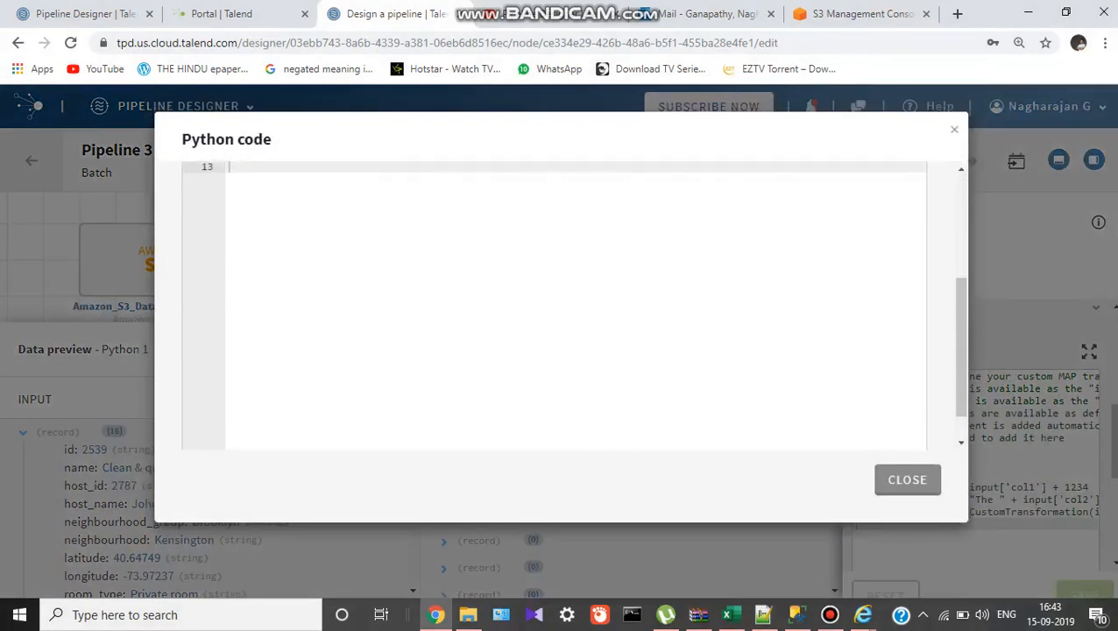
scroll(429, 165, "up", 3)
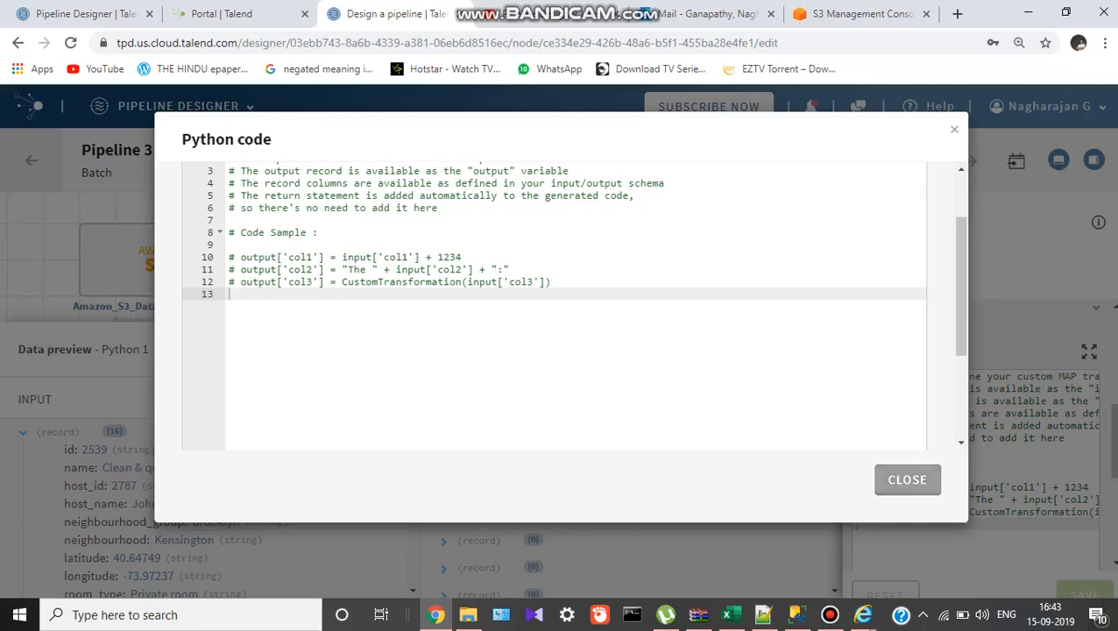
left_click(907, 479)
left_click(32, 160)
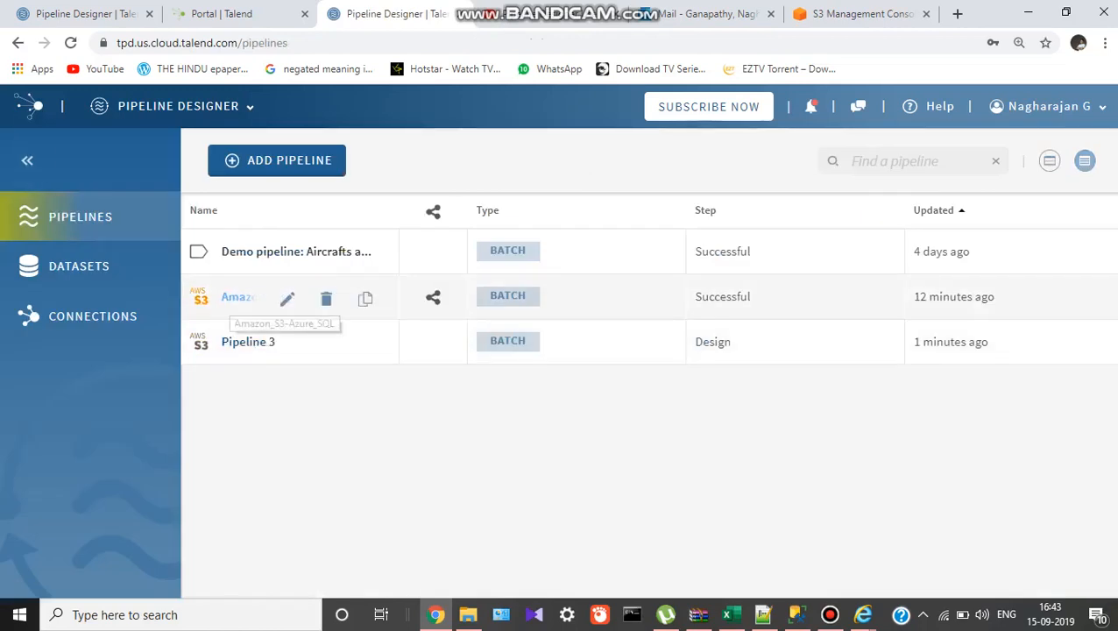
Reopen the Amazon_S3-Azure_SQL pipeline and show the Amazon_S3_Dataset_NYC_source node's properties.
left_click(236, 297)
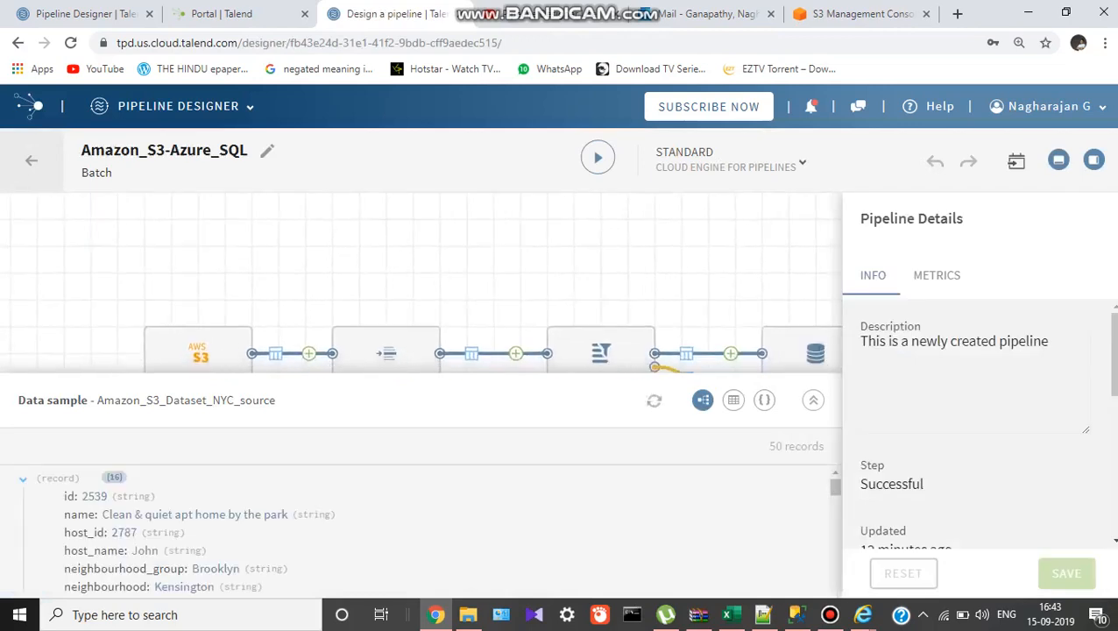
right_click(355, 298)
left_click(342, 279)
left_click_drag(341, 279, 278, 215)
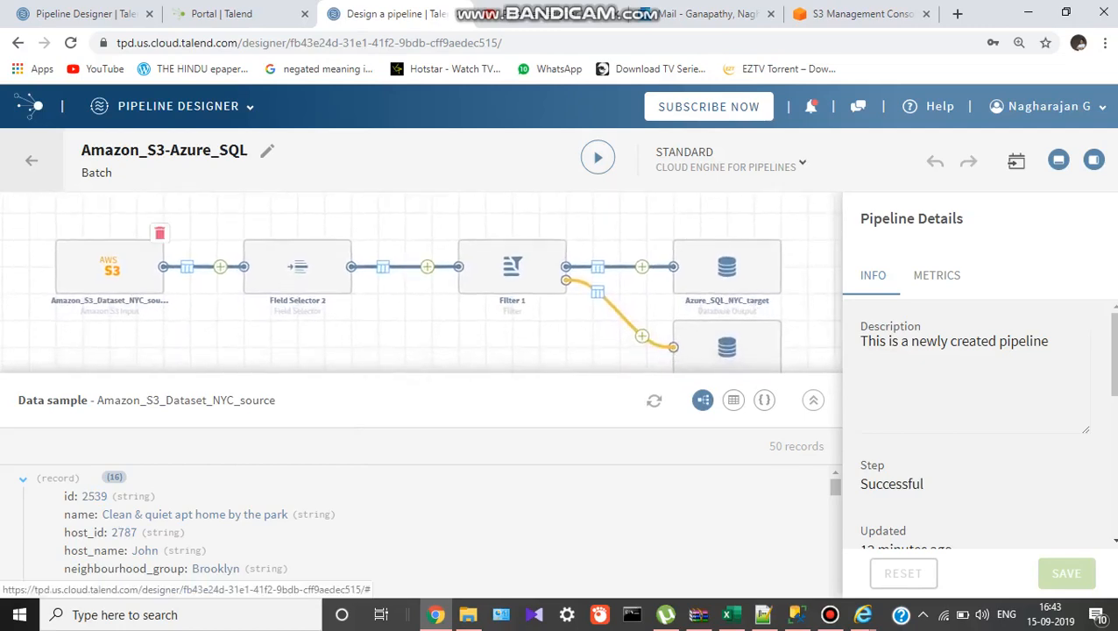
left_click(109, 267)
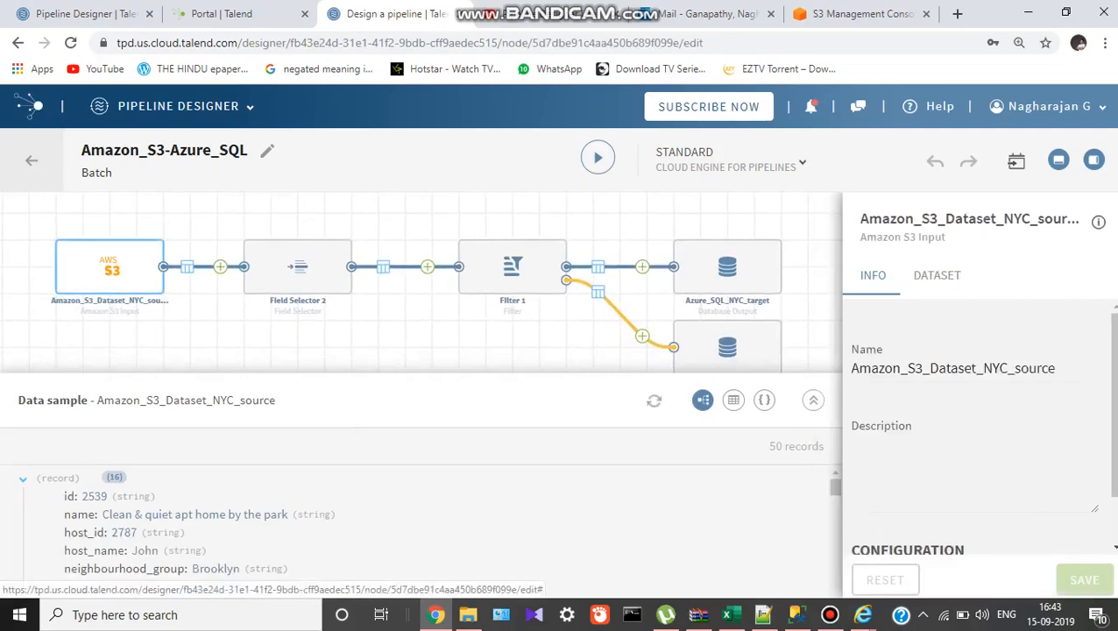
Close the source properties panel and preview the records flowing through Field Selector 2.
left_click(1093, 160)
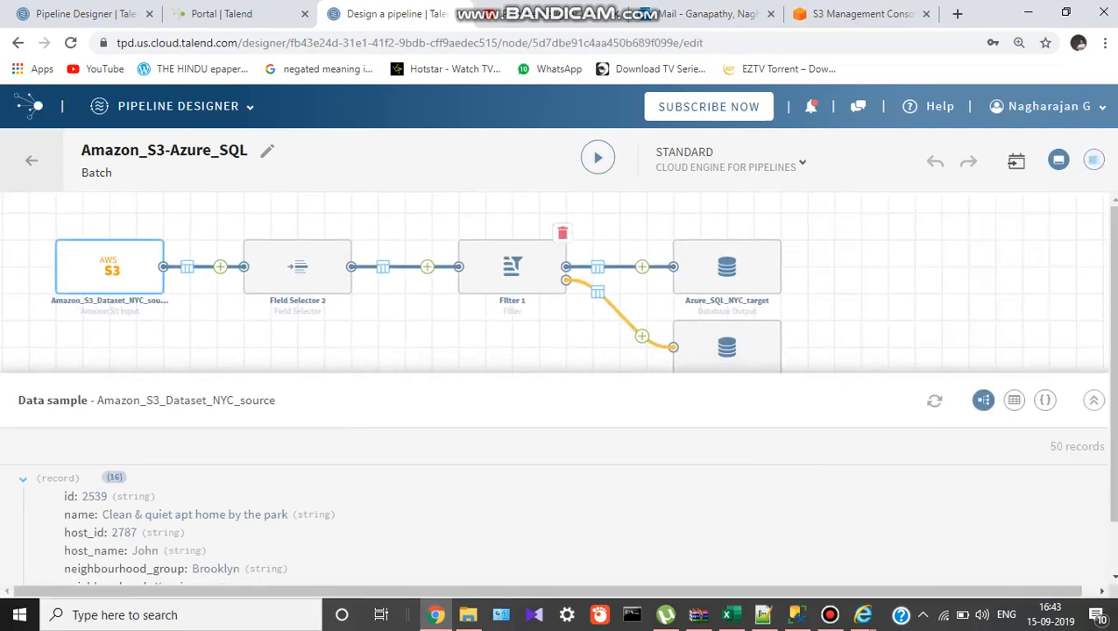
left_click(298, 267)
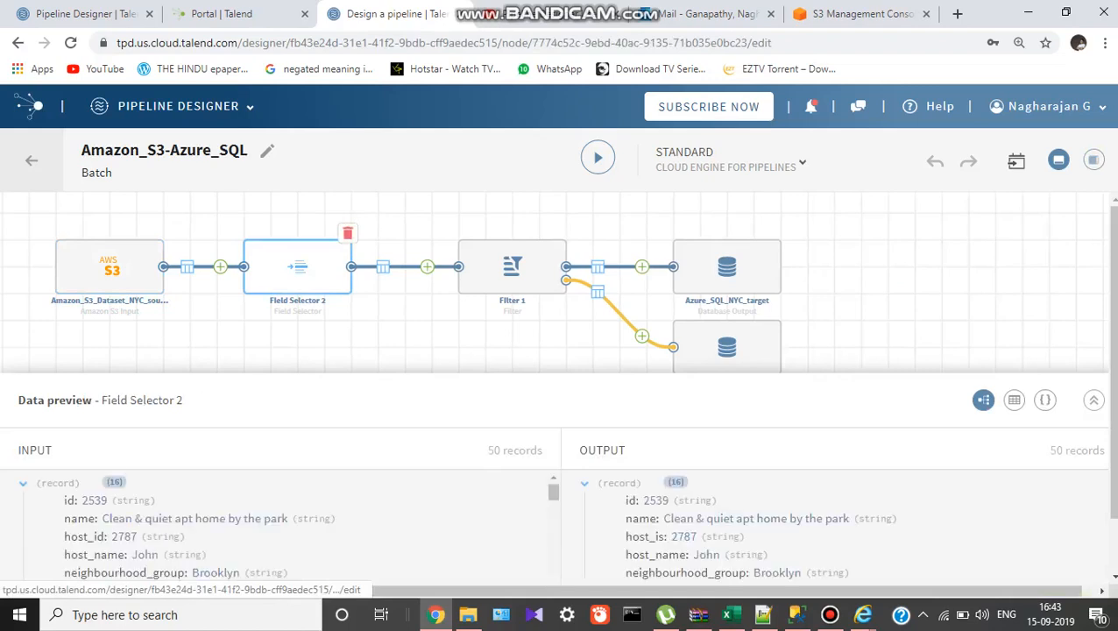
scroll(281, 526, "down", 3)
scroll(280, 525, "down", 3)
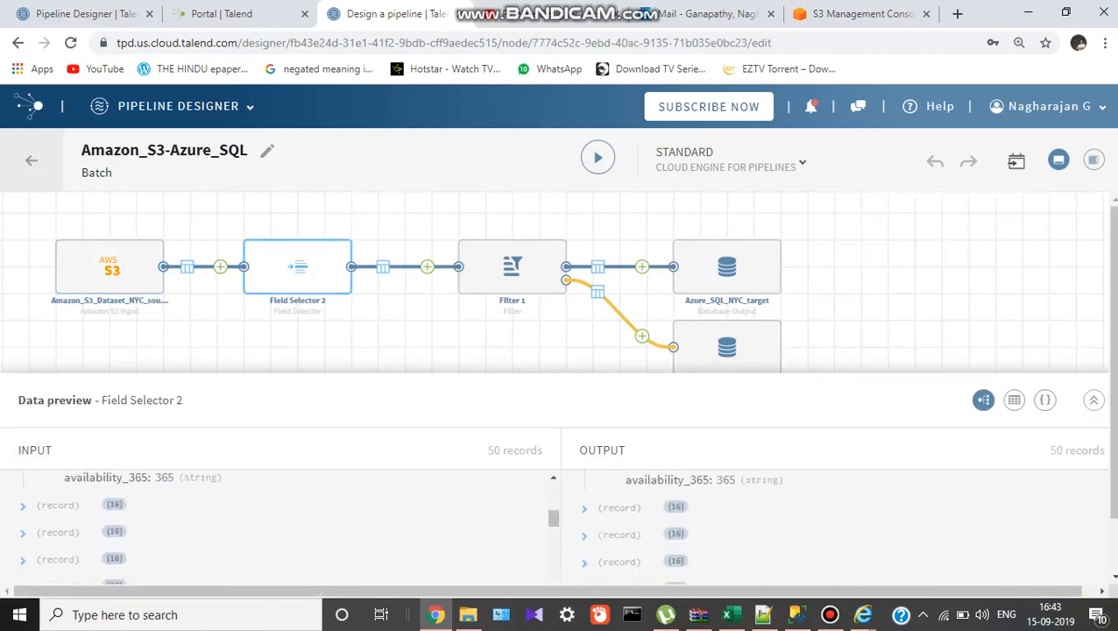
scroll(280, 526, "down", 2)
scroll(280, 526, "up", 5)
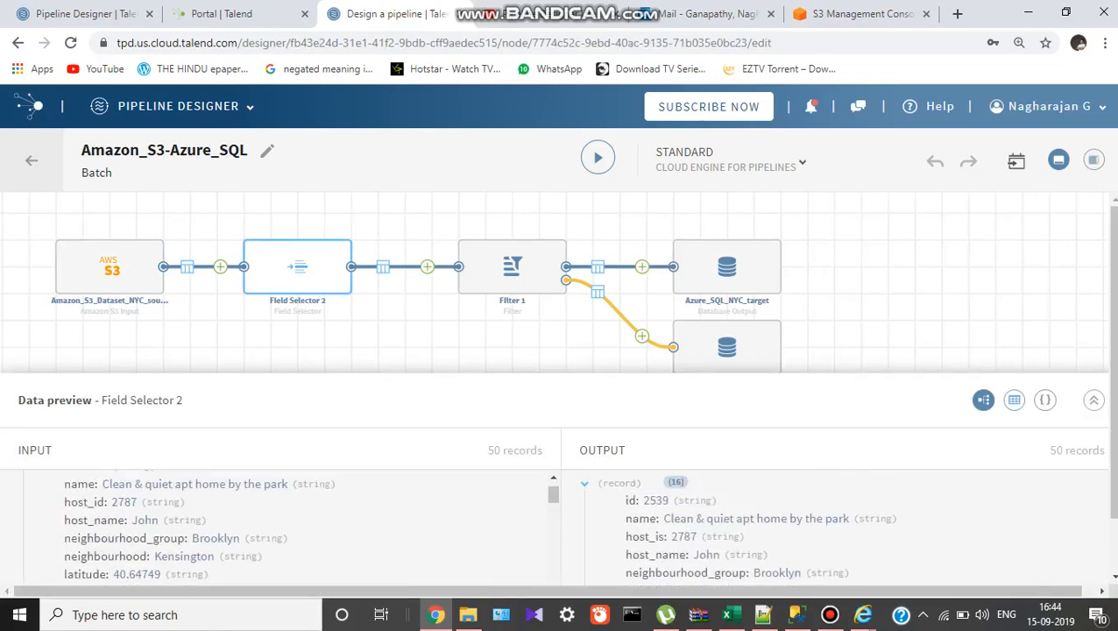
Show Field Selector 2's 50 input and 50 output records as tables and scroll through them.
left_click(1014, 400)
scroll(841, 526, "down", 2)
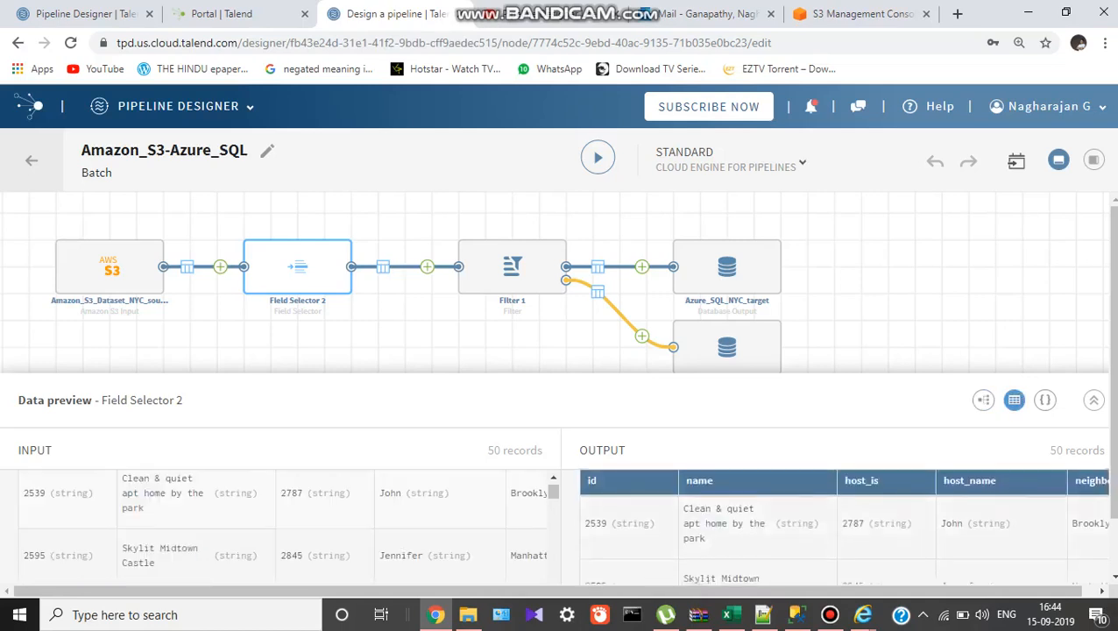
scroll(844, 529, "down", 2)
scroll(284, 525, "down", 5)
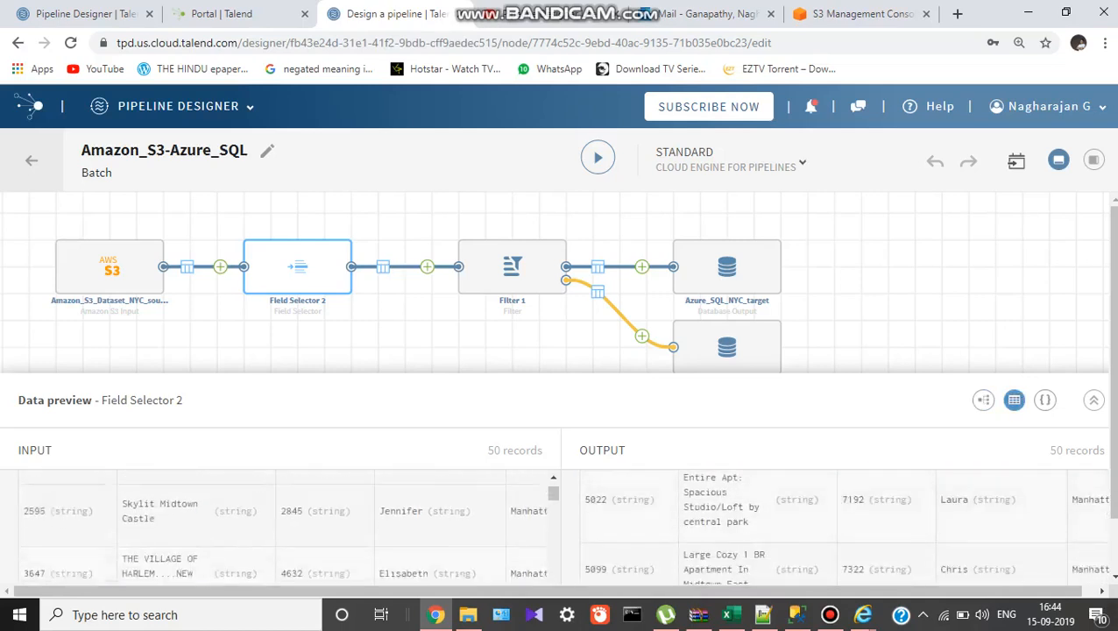
scroll(284, 526, "up", 2)
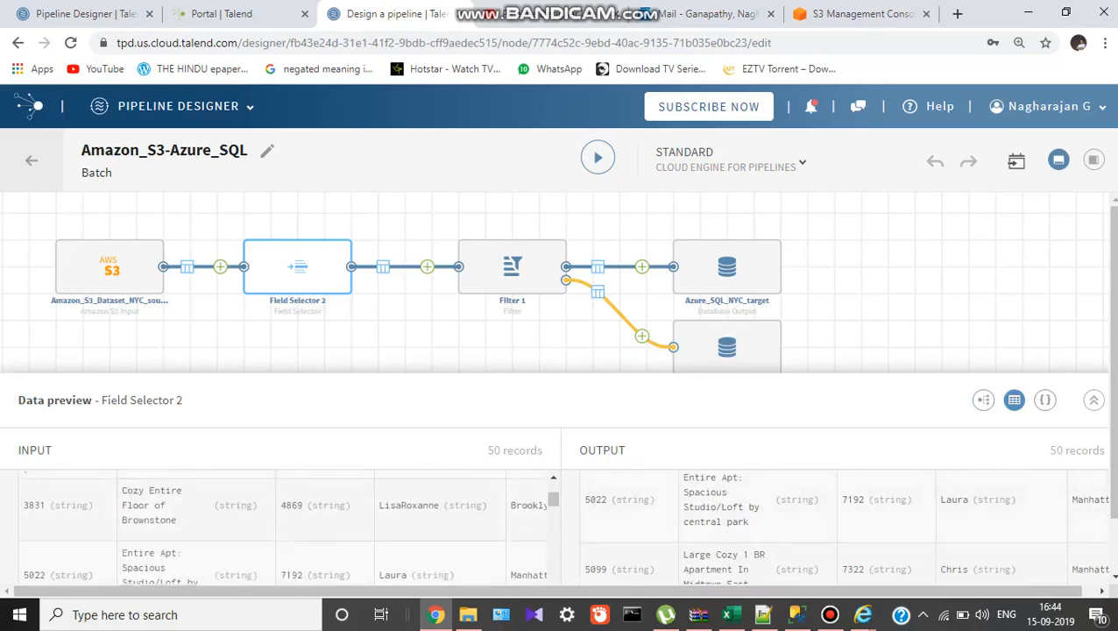
scroll(757, 528, "up", 4)
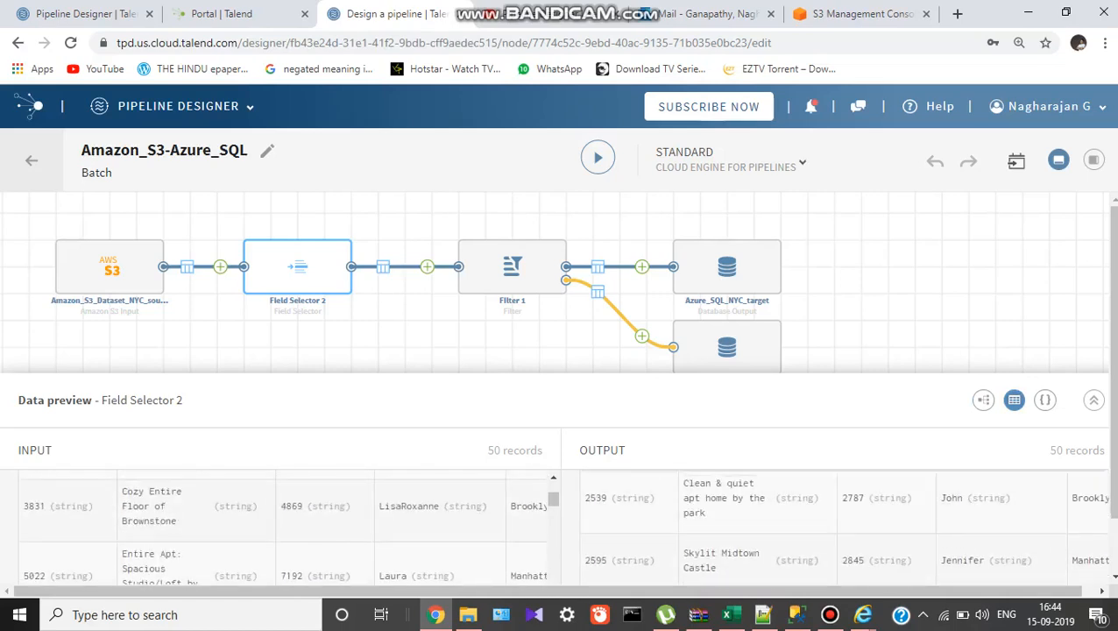
Review Filter 1's 4 passing records, then view Azure_SQL_NYC_target's empty data sample.
left_click(513, 266)
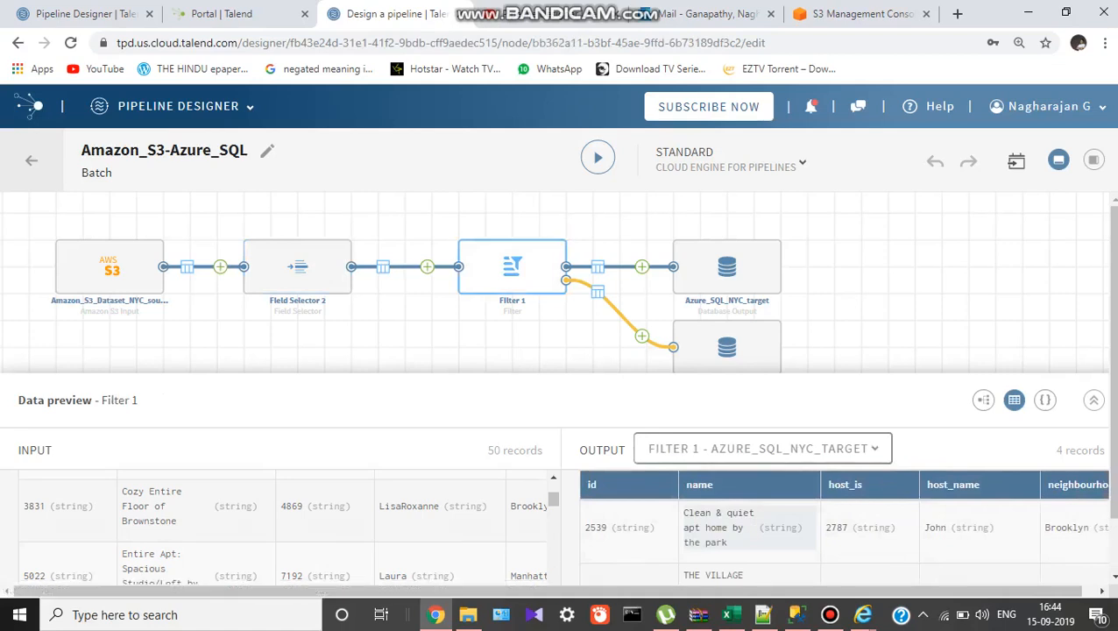
scroll(288, 525, "down", 2)
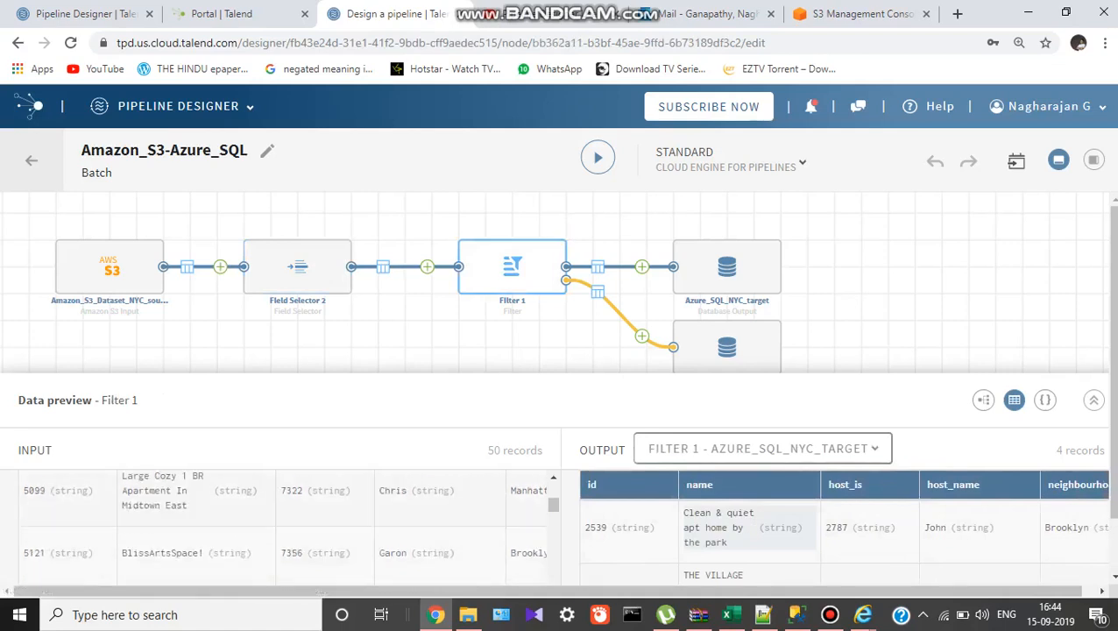
scroll(288, 526, "down", 1)
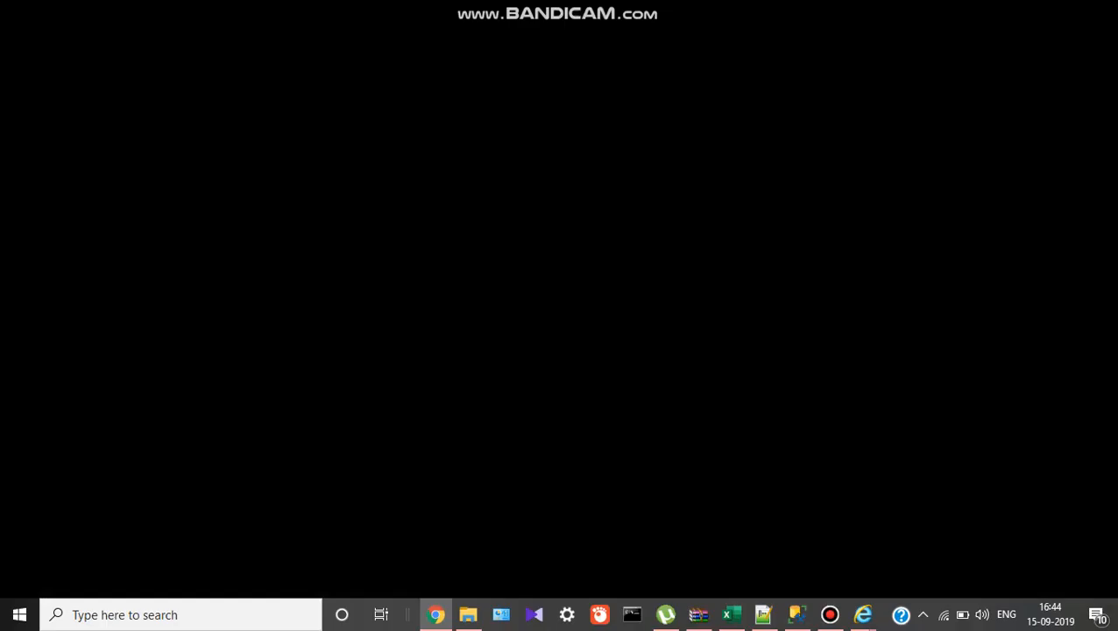
mouse_move(436, 614)
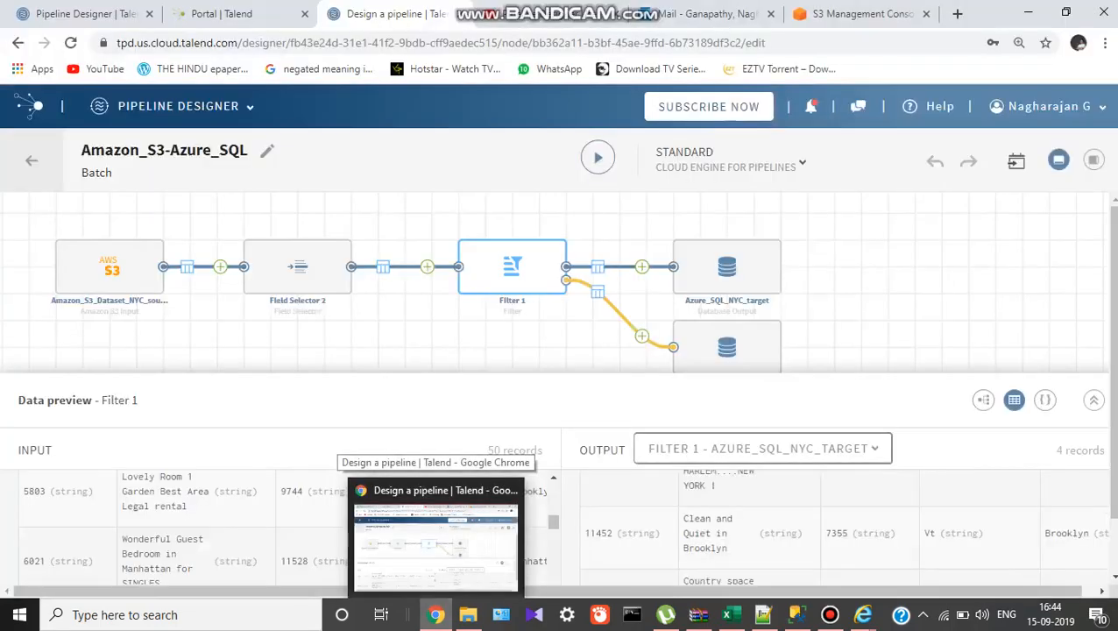
left_click(727, 268)
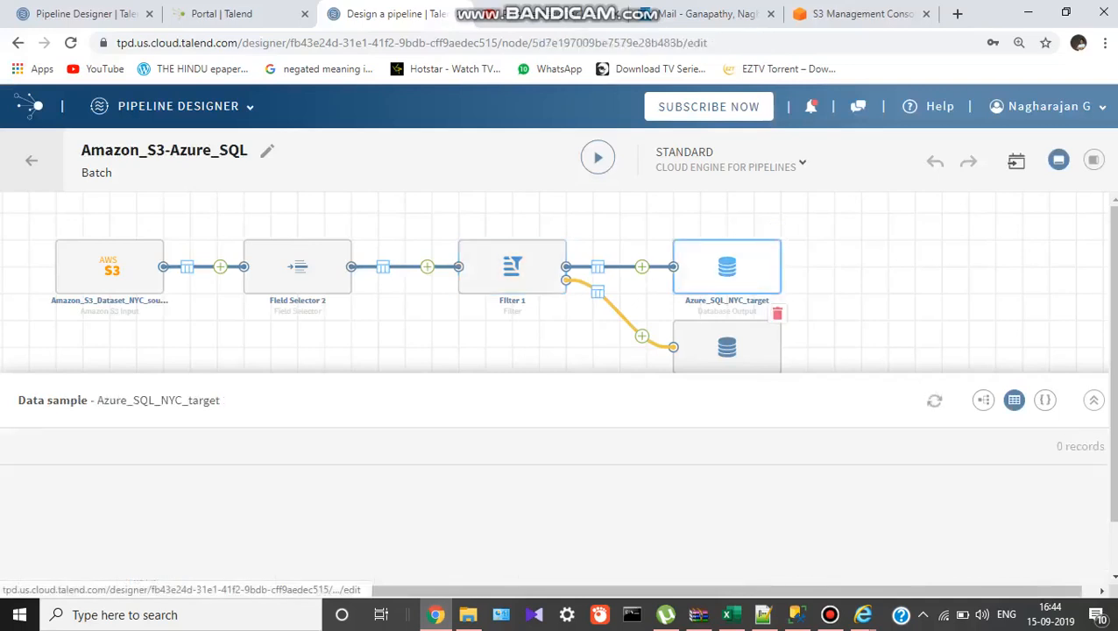
Select the second database output node and run the Amazon_S3-Azure_SQL pipeline.
left_click(726, 348)
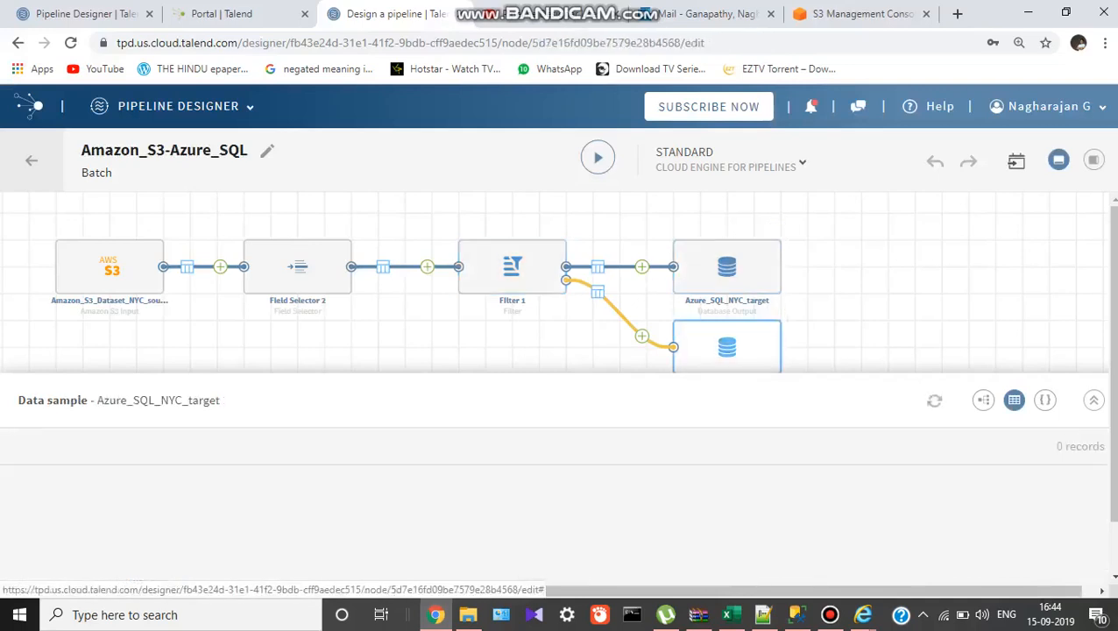
left_click(597, 158)
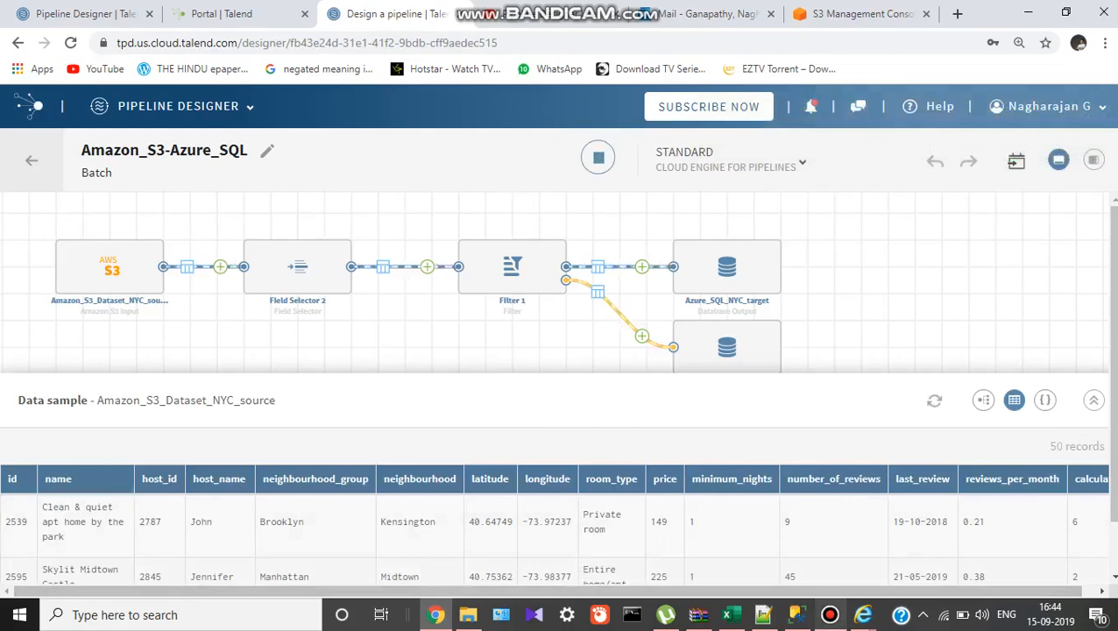
Show the running pipeline's metrics: 00:00:45 elapsed and 0 records/sec throughput.
mouse_move(830, 615)
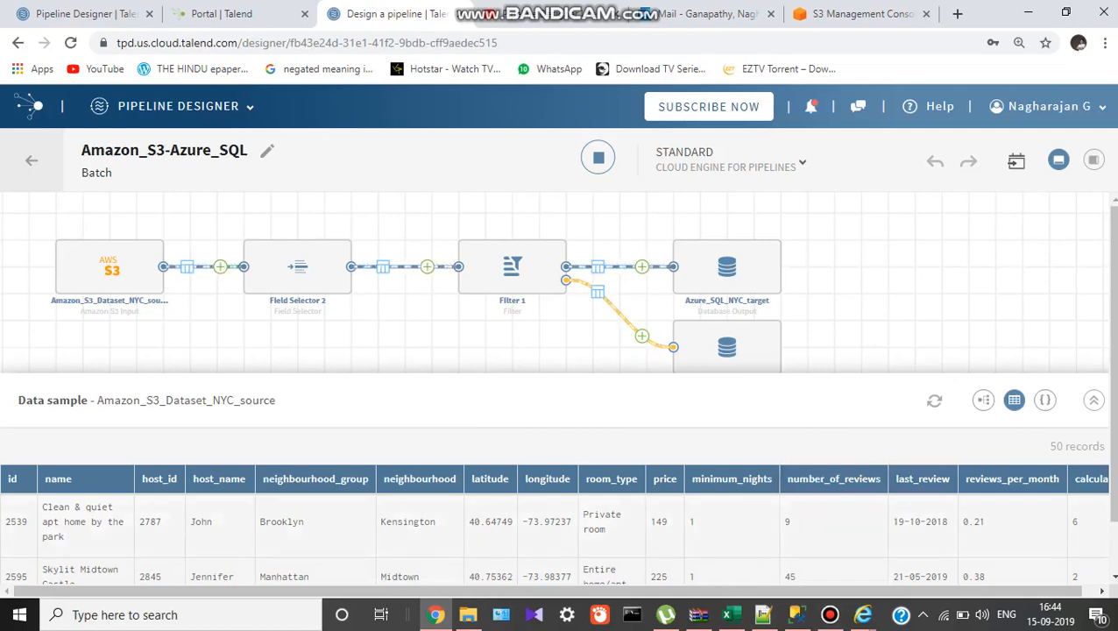
left_click_drag(833, 521, 701, 289)
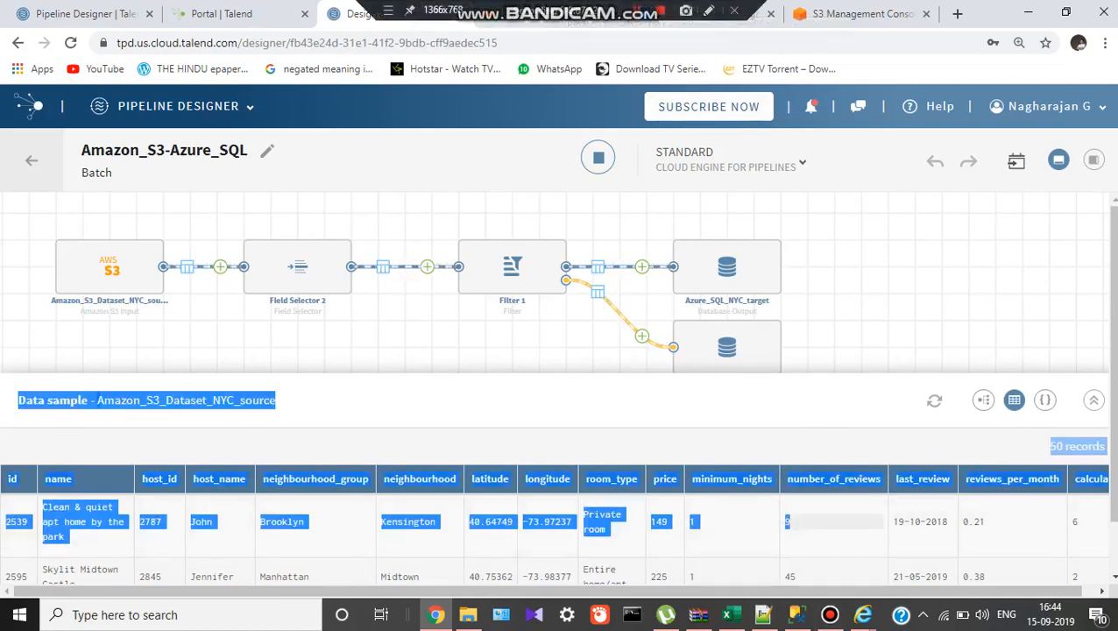
left_click(1094, 159)
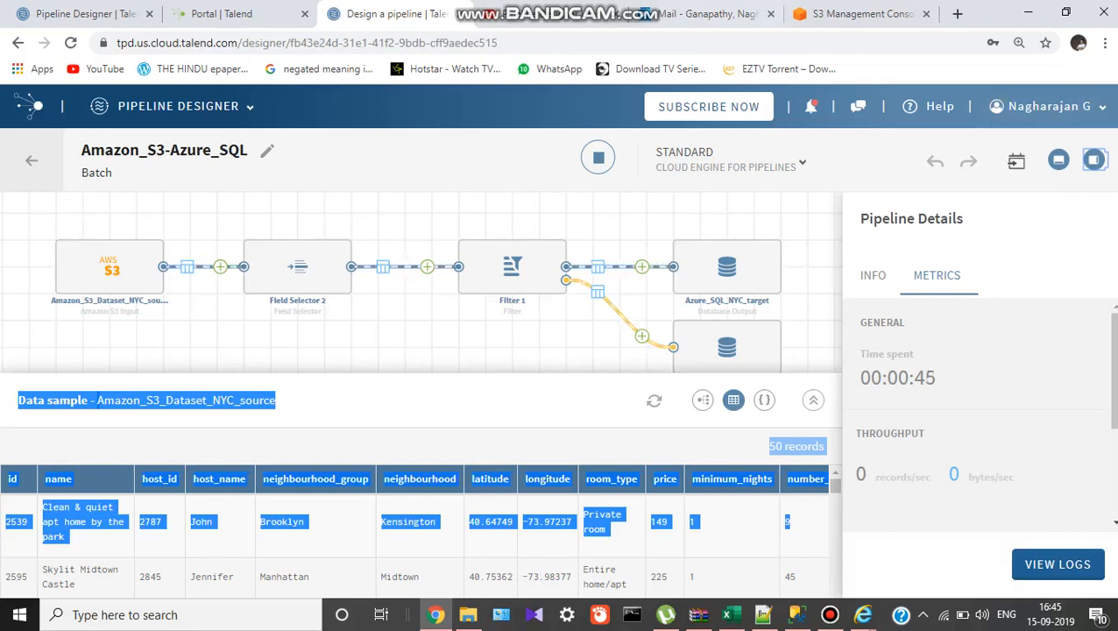
Once the run finishes (00:01:58, 14 records/sec), clear the text selection and scroll the data sample.
mouse_move(564, 3)
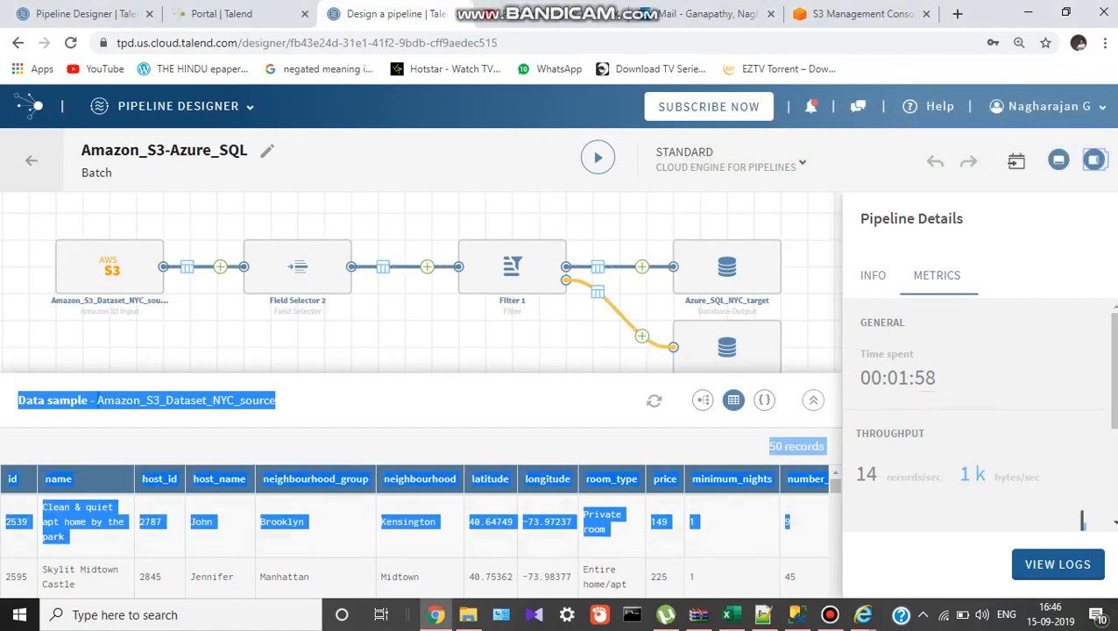
left_click(1083, 520)
scroll(416, 530, "down", 10)
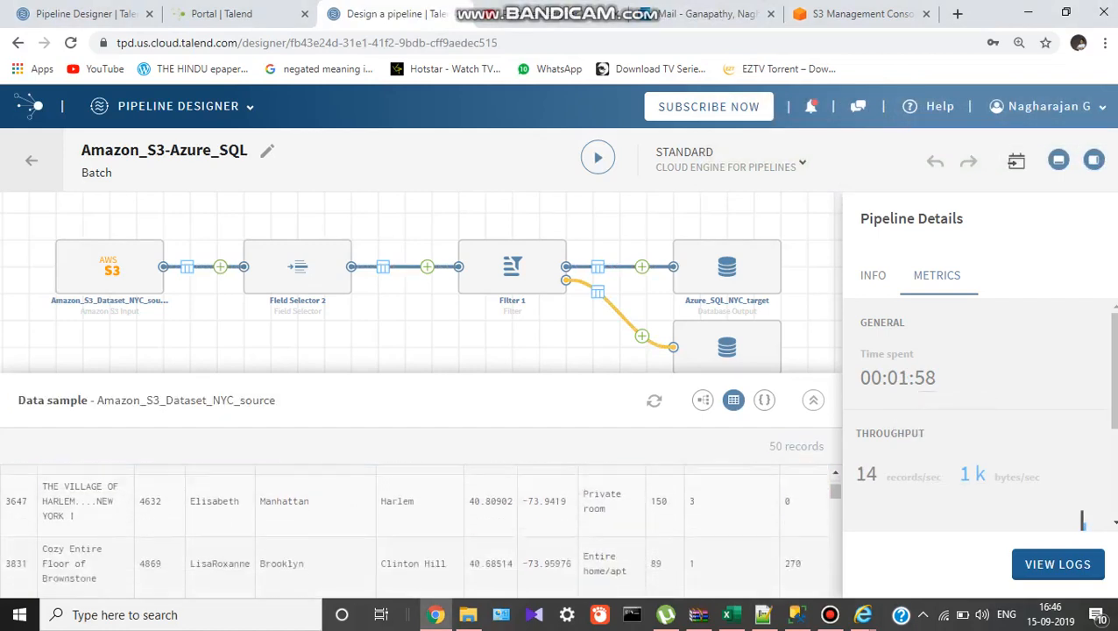
scroll(420, 530, "up", 10)
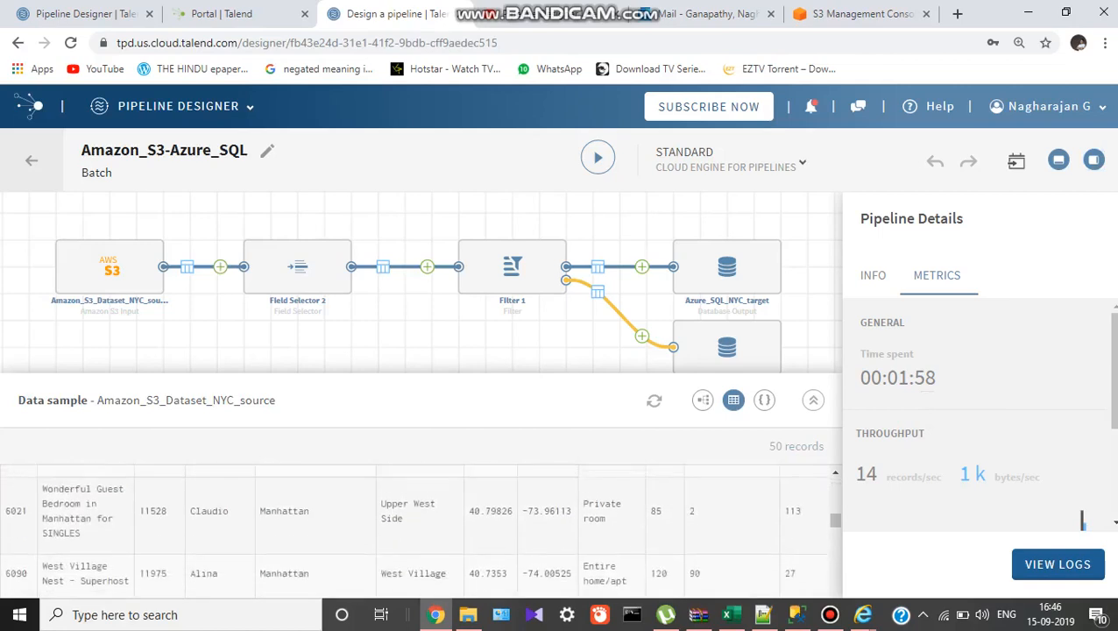
scroll(420, 530, "up", 2)
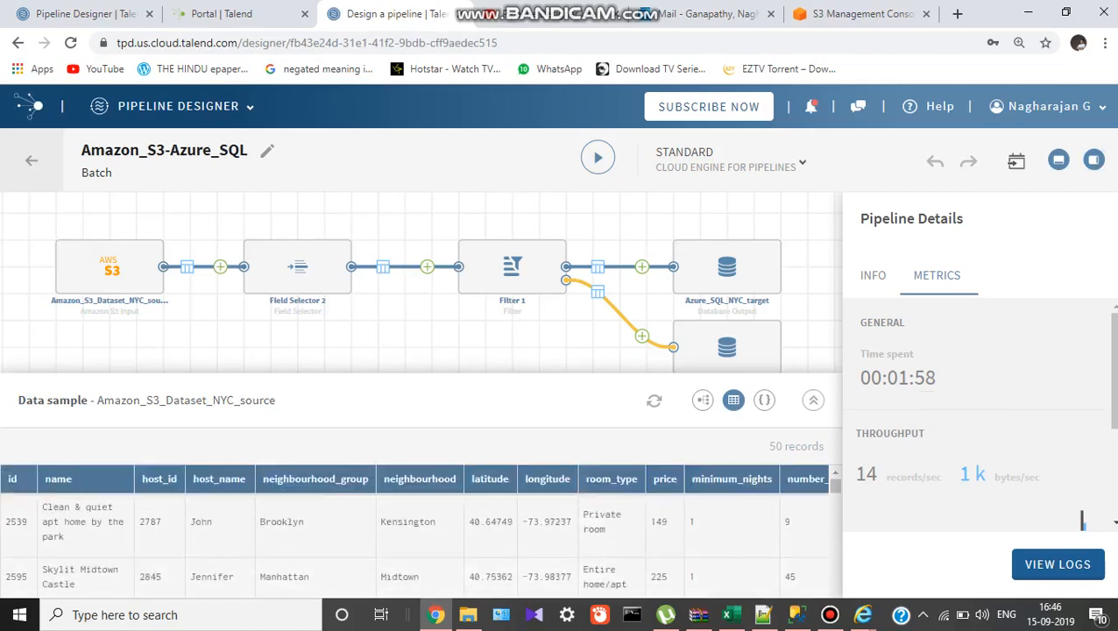